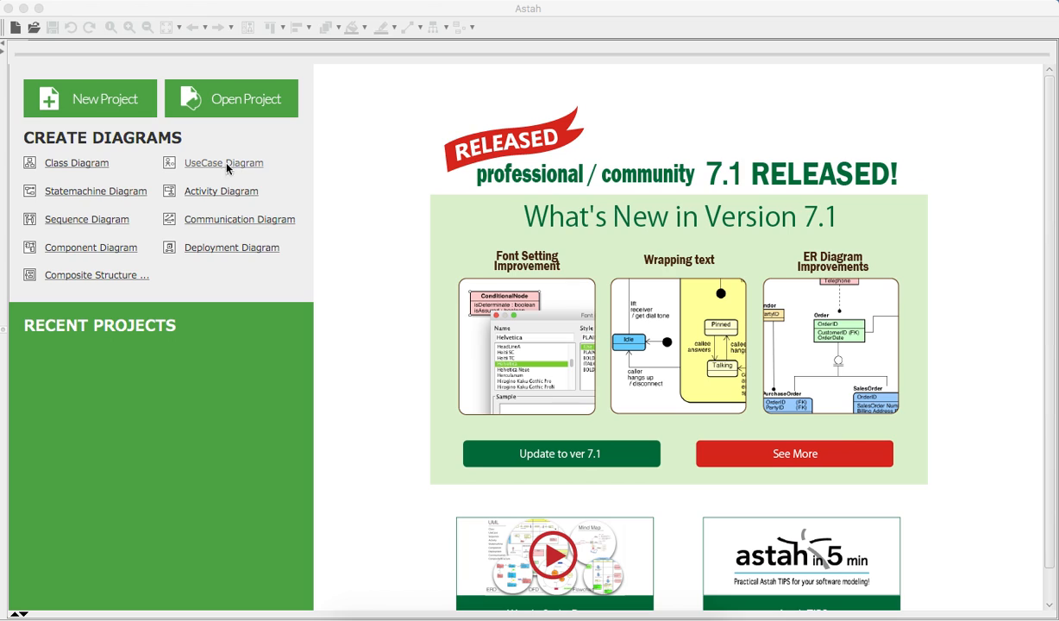
Create a UseCase Diagram and place an actor named "usuario" inside its frame
left_click(229, 168)
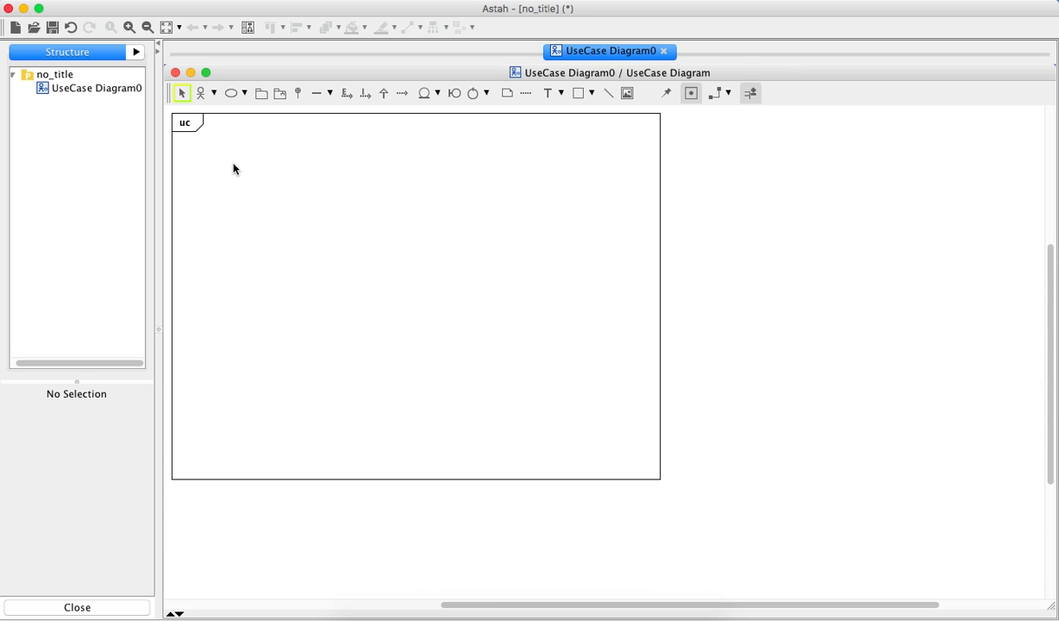
left_click(202, 95)
left_click(233, 239)
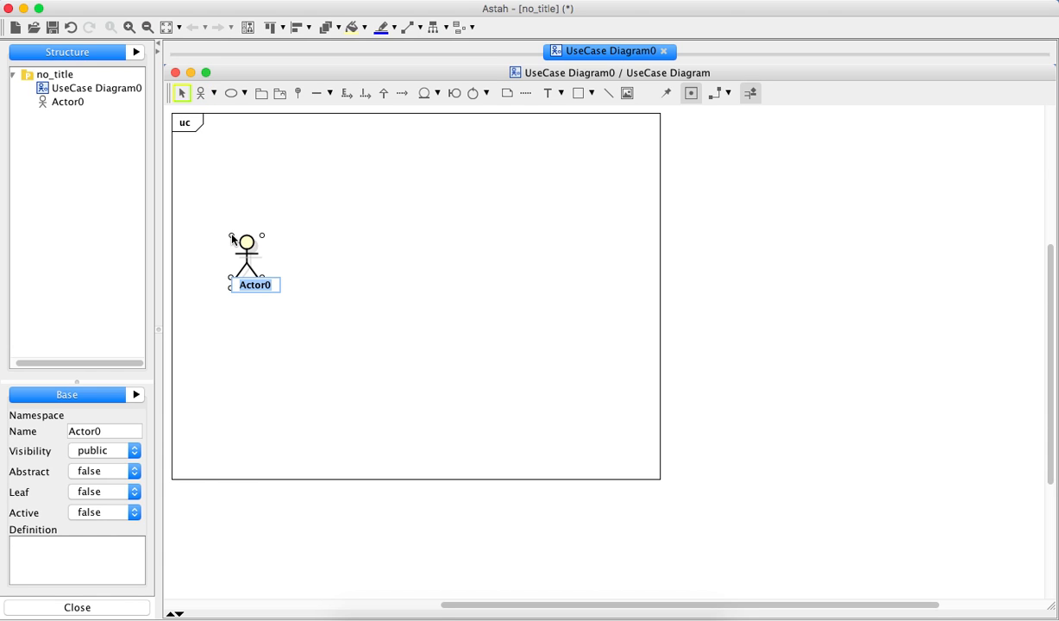
type("usuario")
left_click(422, 246)
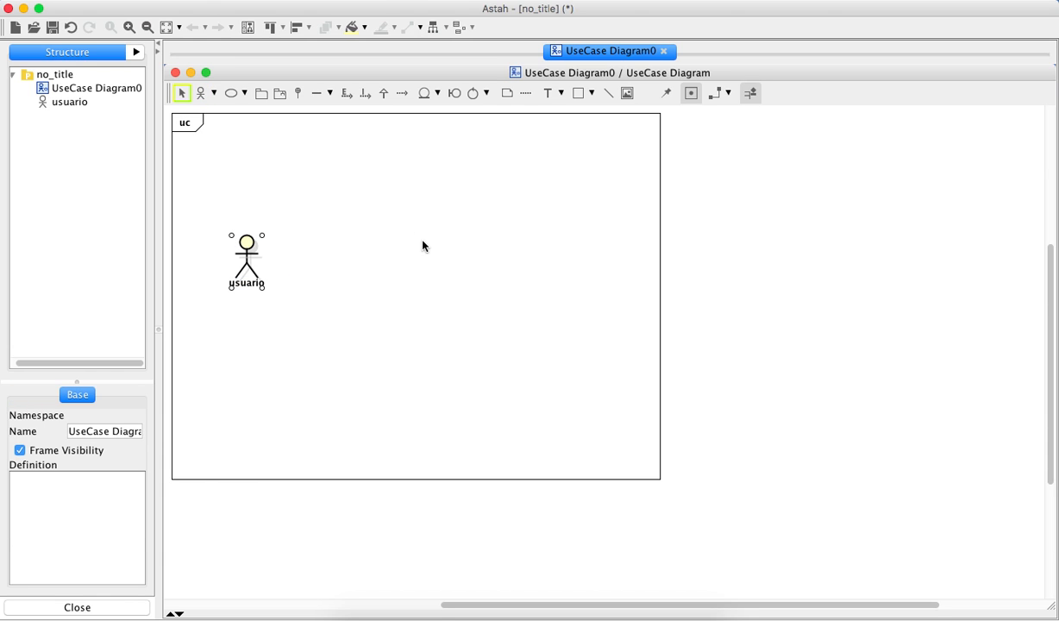
Add a use case named "logar" beside the usuario actor and link the actor to it with an association
left_click(231, 93)
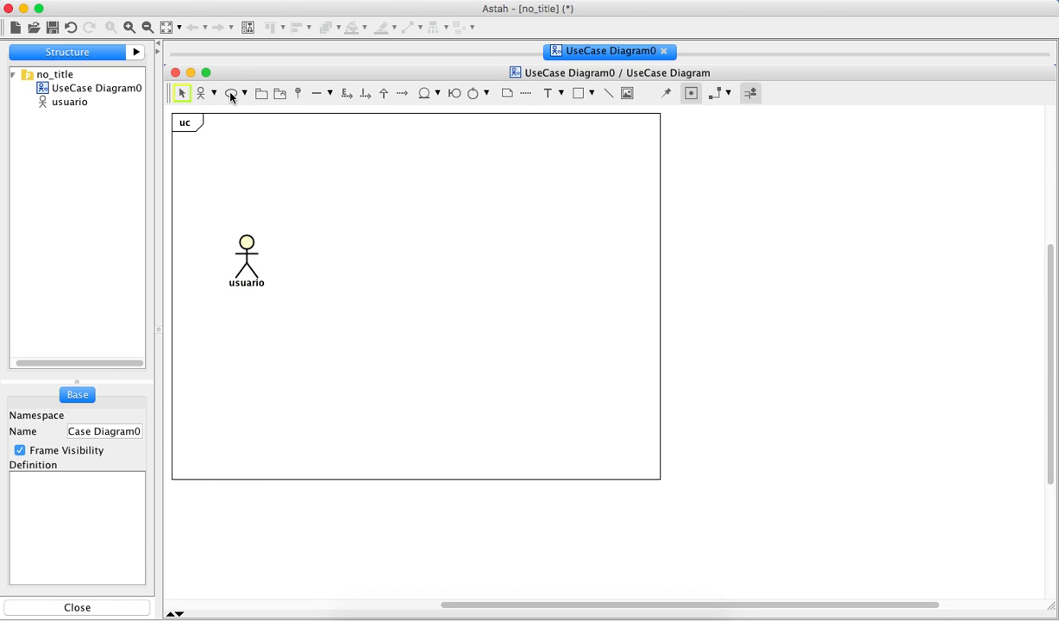
left_click(407, 252)
type("logar")
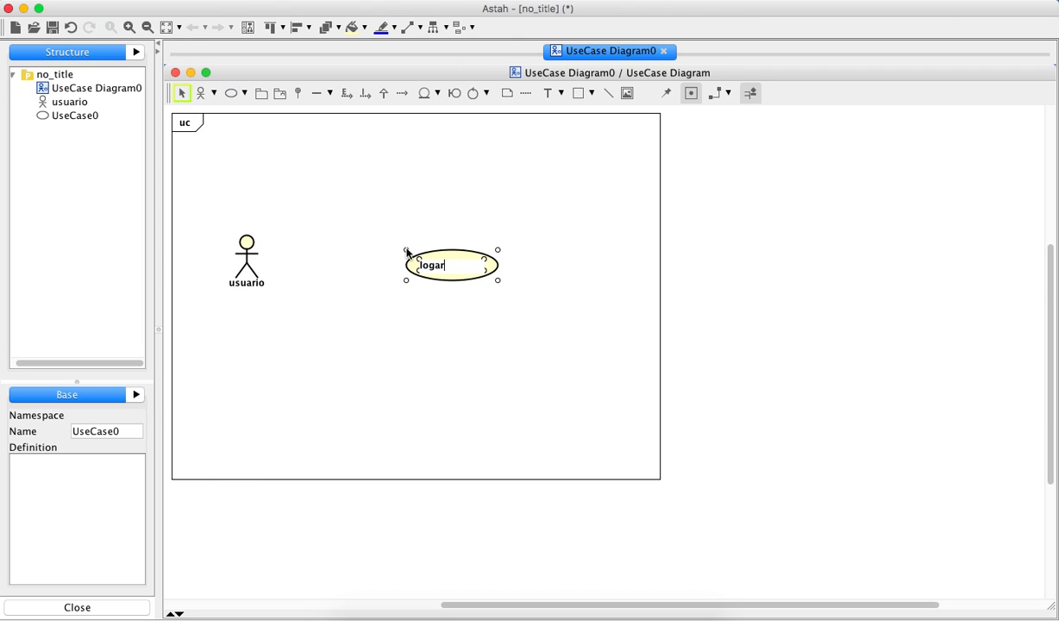
left_click(515, 179)
left_click_drag(450, 246, 411, 251)
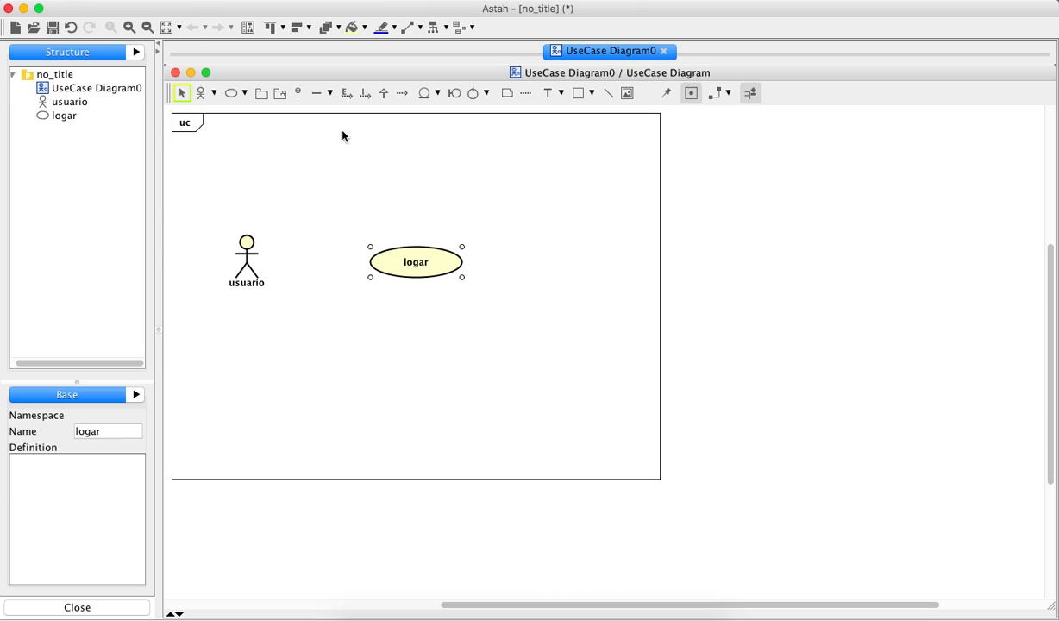
left_click(317, 92)
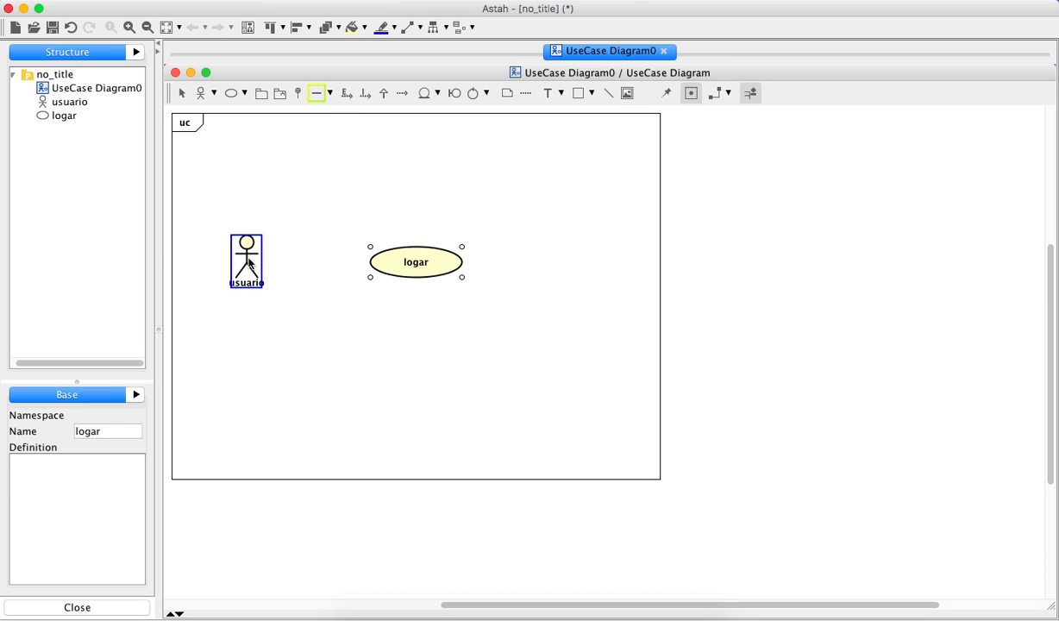
mouse_move(249, 263)
left_mouse_down()
mouse_move(415, 262)
mouse_move(409, 271)
left_mouse_up()
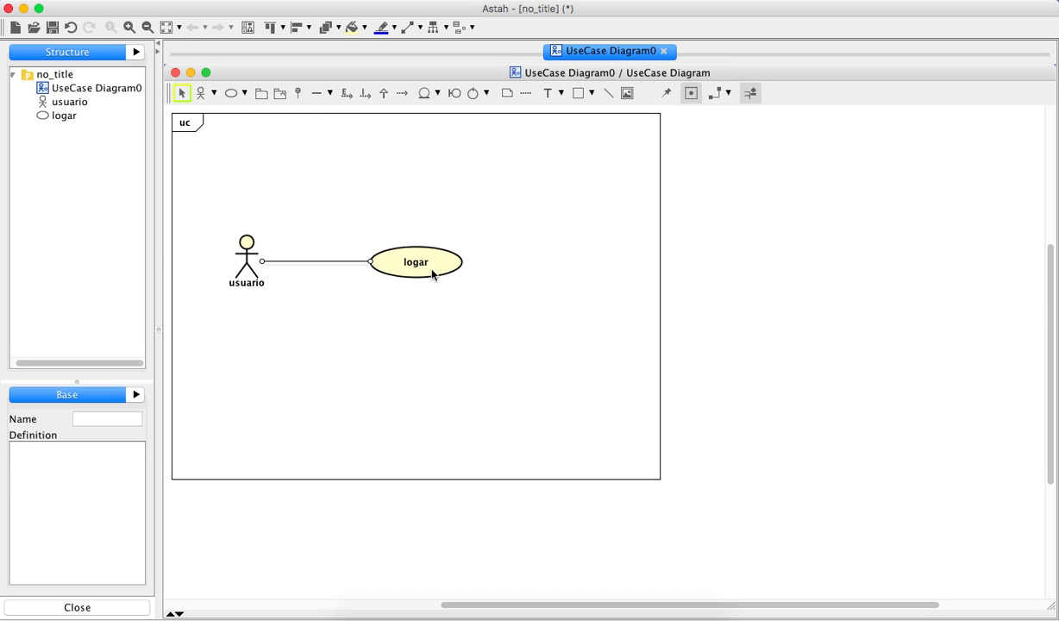
Add a use case named "cadastrar" and align it directly above the logar use case
left_click(229, 94)
left_click(408, 169)
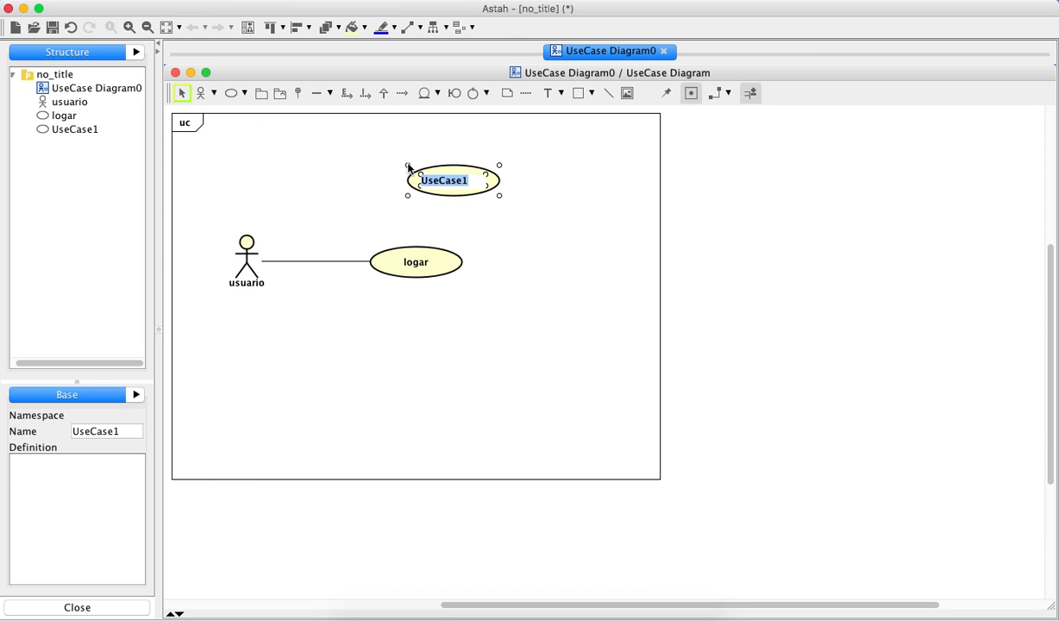
type("cadastrar")
key("Return")
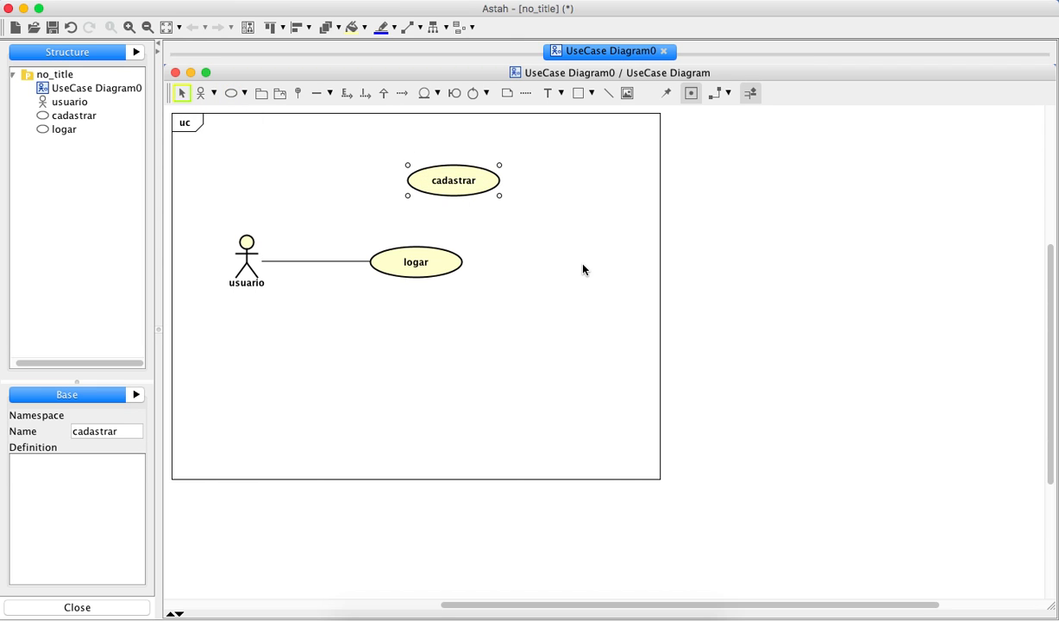
left_click(583, 271)
left_click_drag(461, 180, 429, 185)
left_click(501, 243)
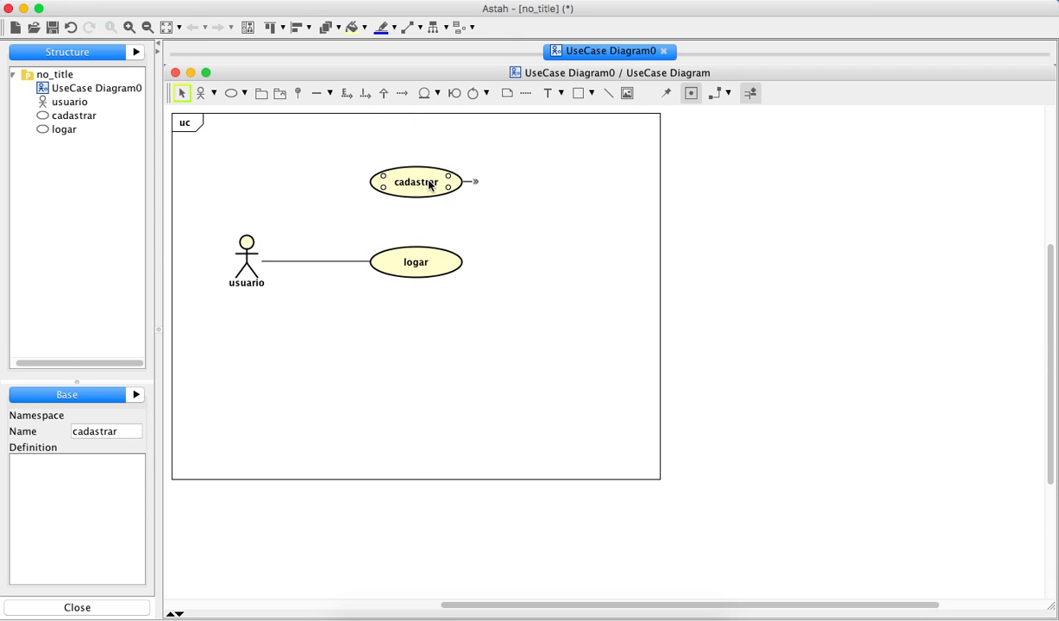
left_click(506, 262)
Draw an extend relationship from the cadastrar use case to the logar use case
left_click(345, 94)
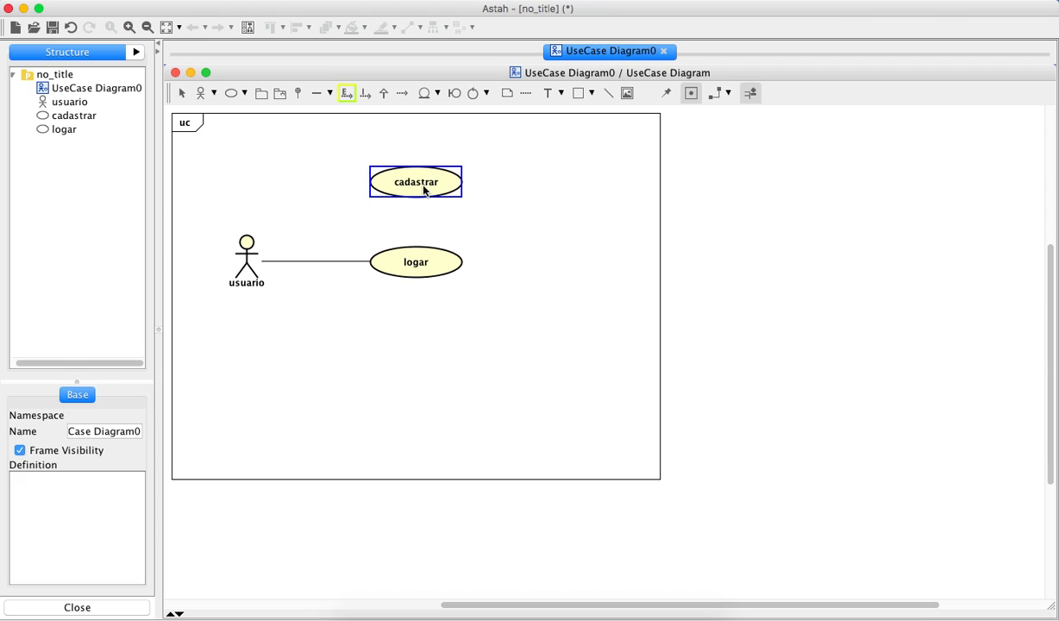
left_click_drag(424, 190, 417, 252)
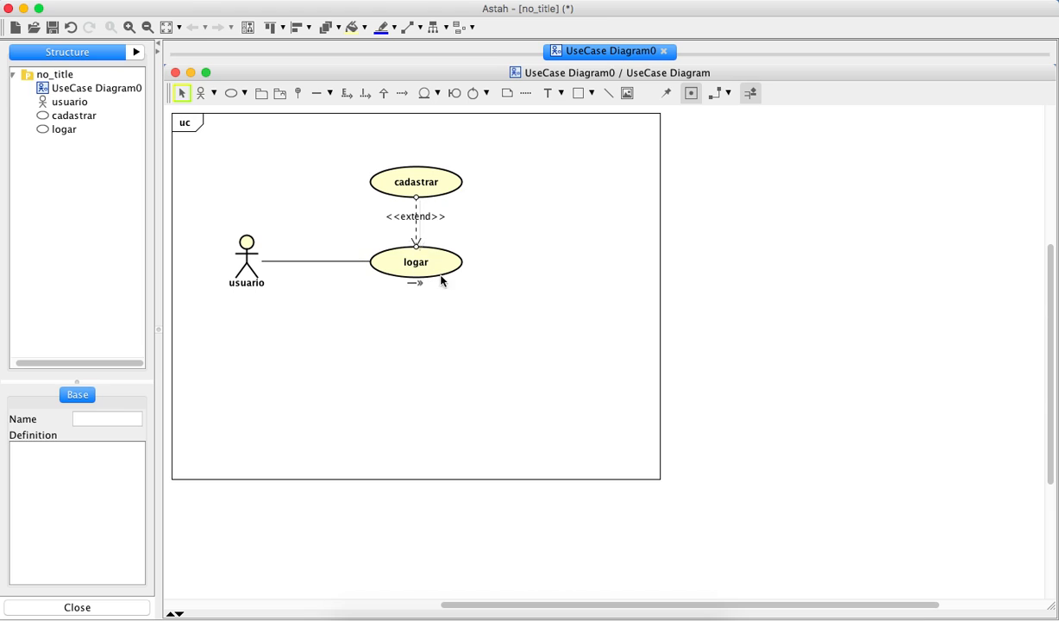
left_click(444, 399)
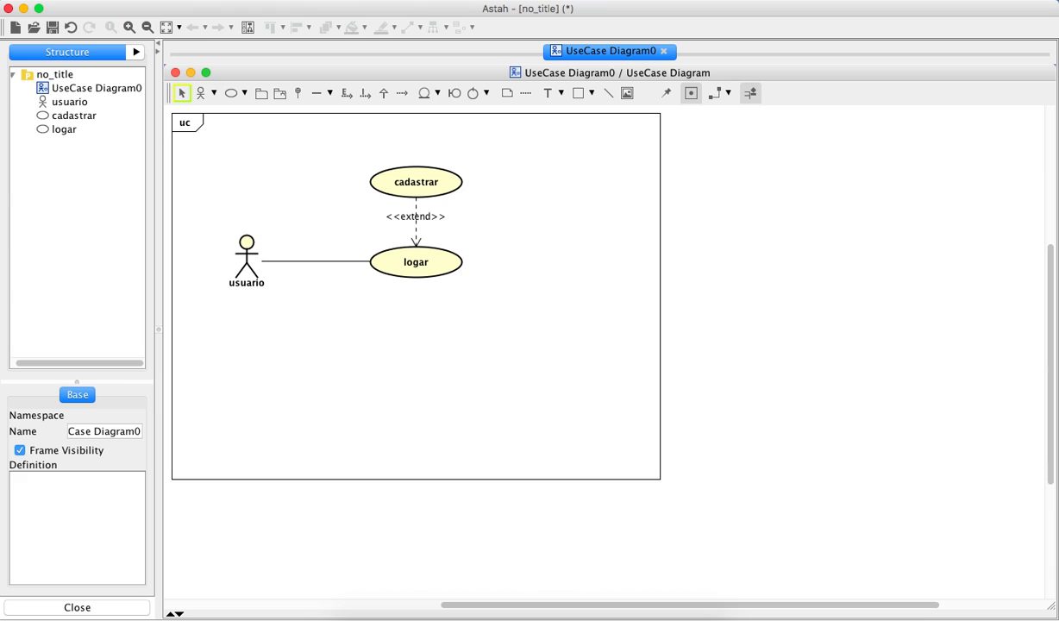
Create a Class Diagram in the project and place a class named "usuarios" inside its frame
left_click(212, 0)
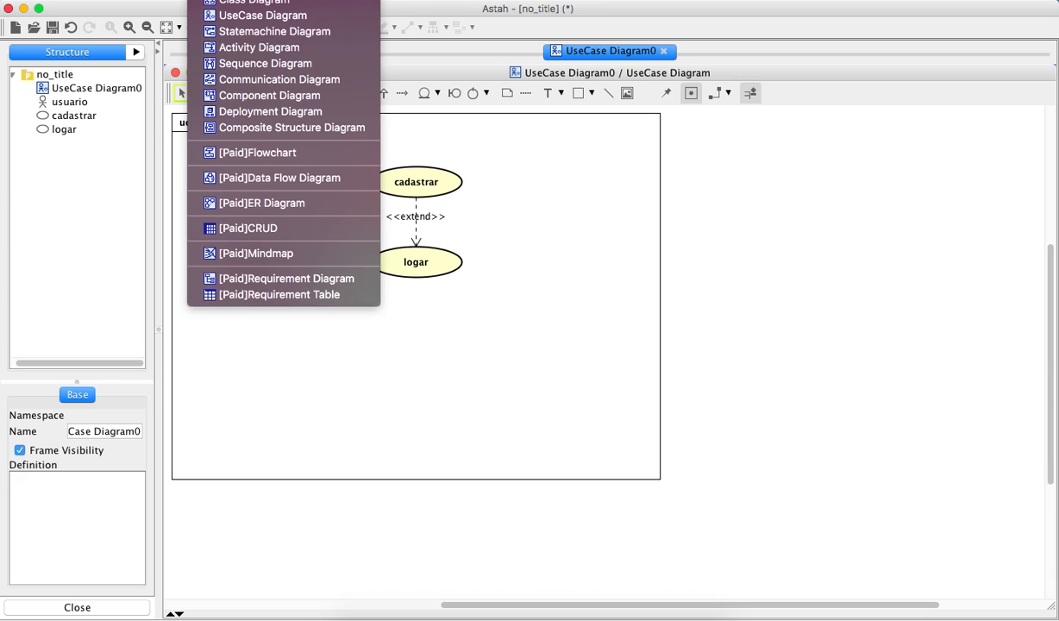
left_click(238, 4)
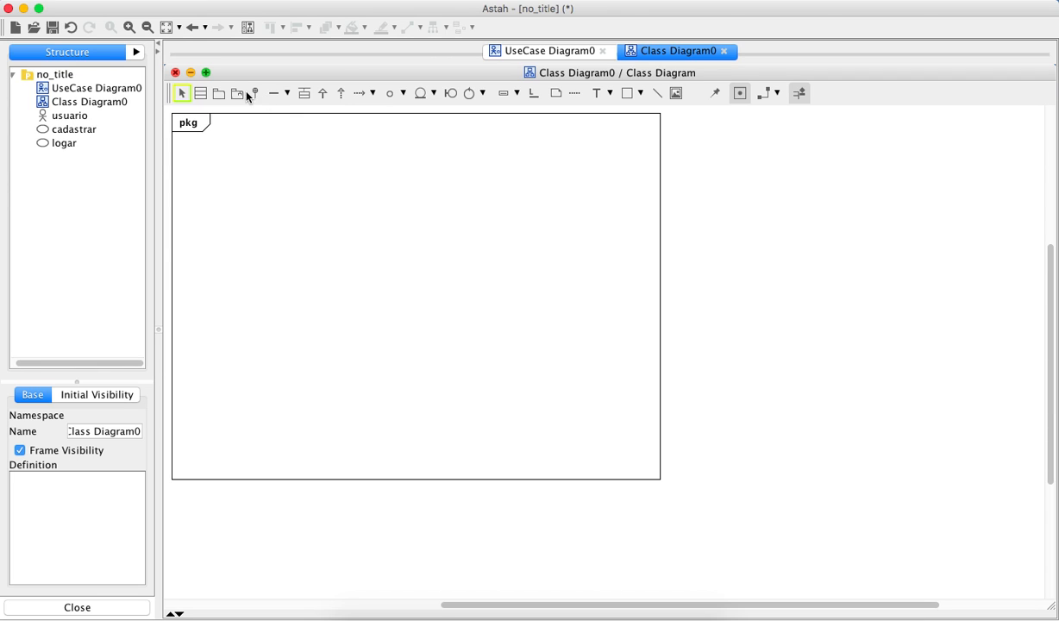
left_click(202, 95)
left_click(345, 242)
type("usuario")
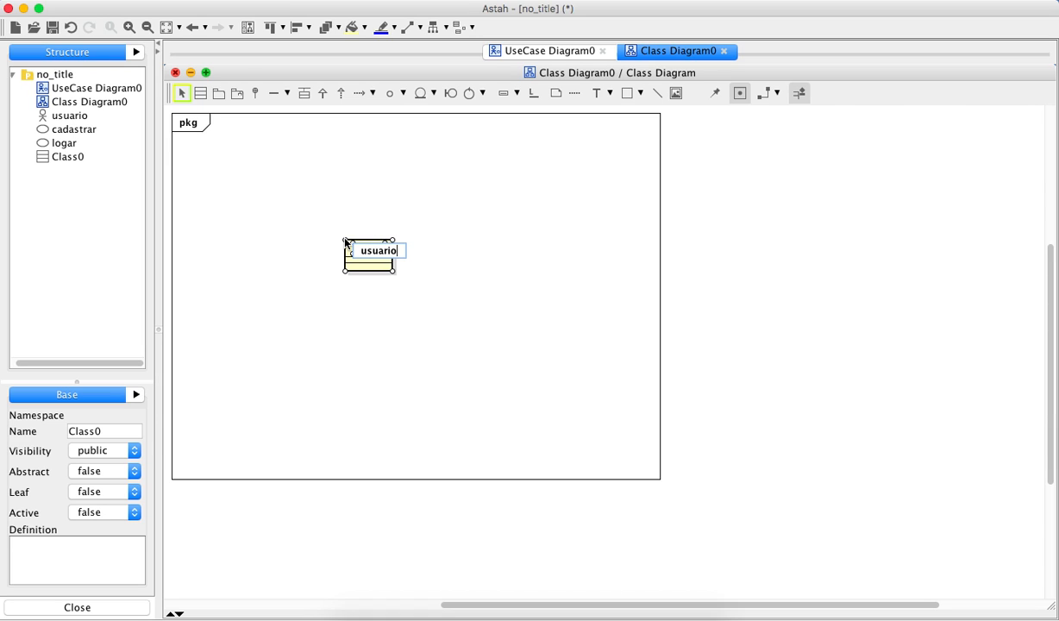
type("s")
key("Return")
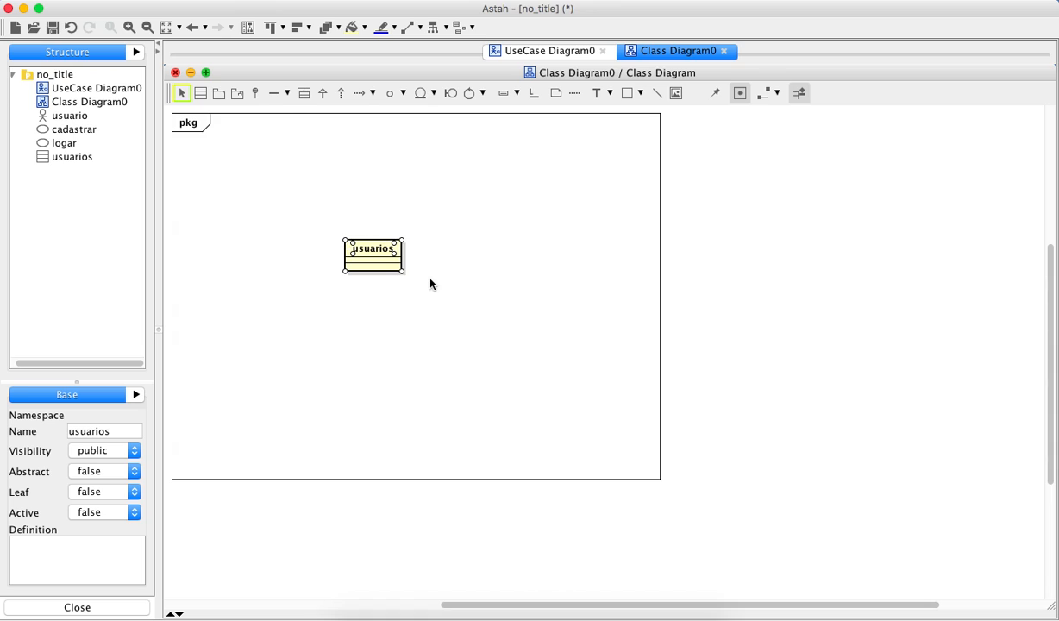
Add a new attribute to the usuarios class
left_click(424, 280)
right_click(380, 256)
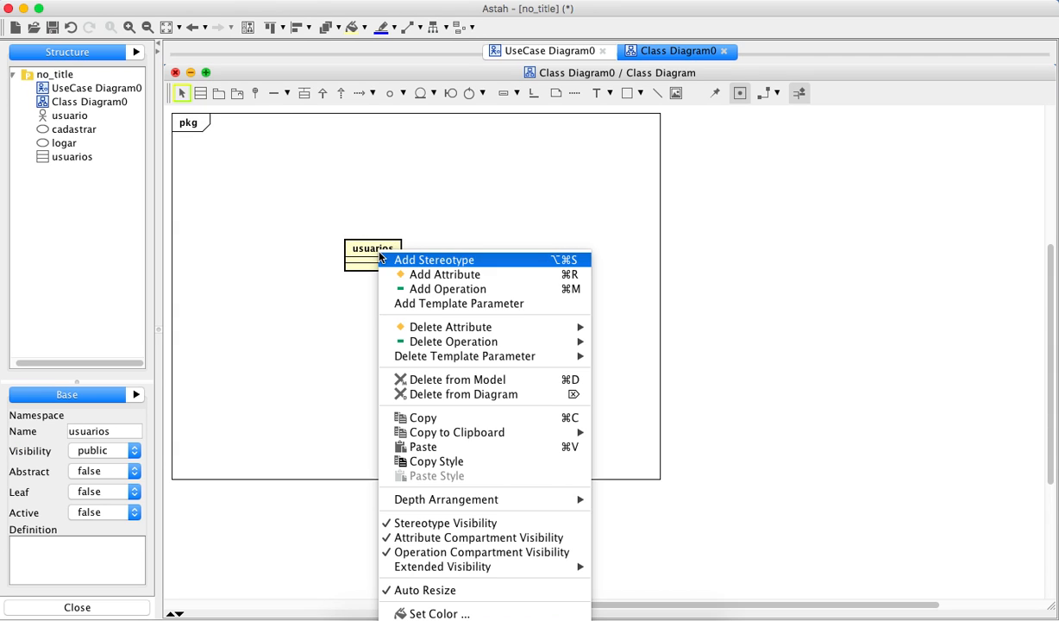
left_click(418, 274)
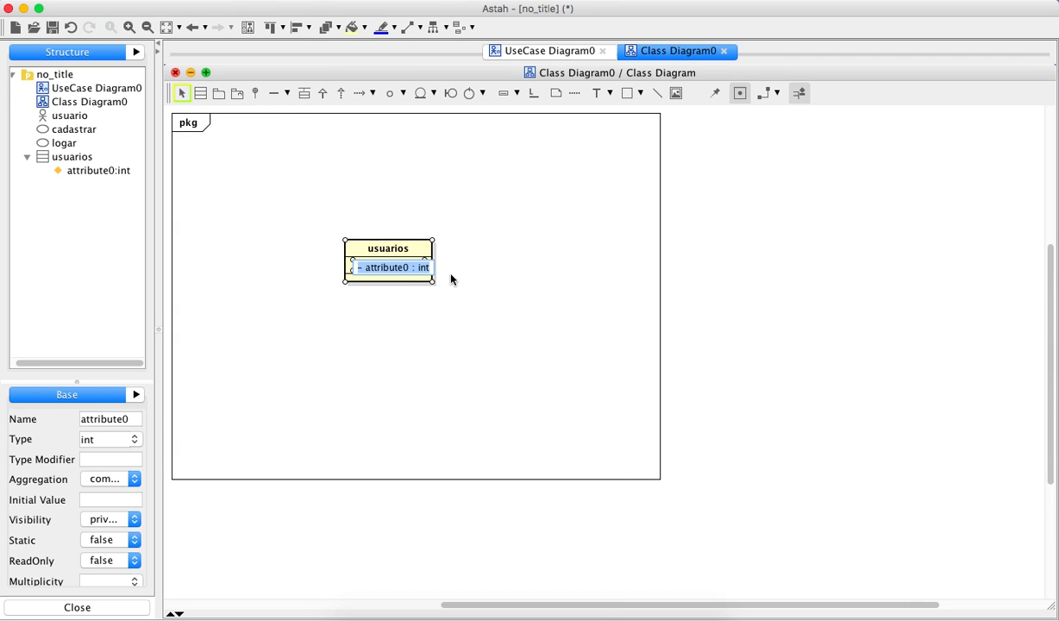
type("id")
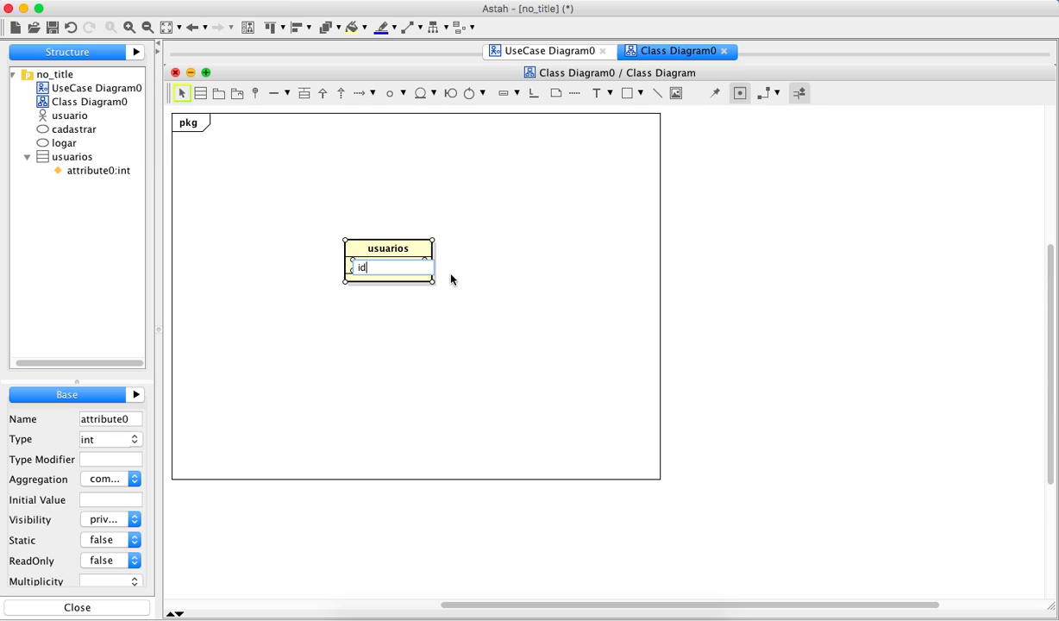
type("()")
key("BackSpace")
key("Escape")
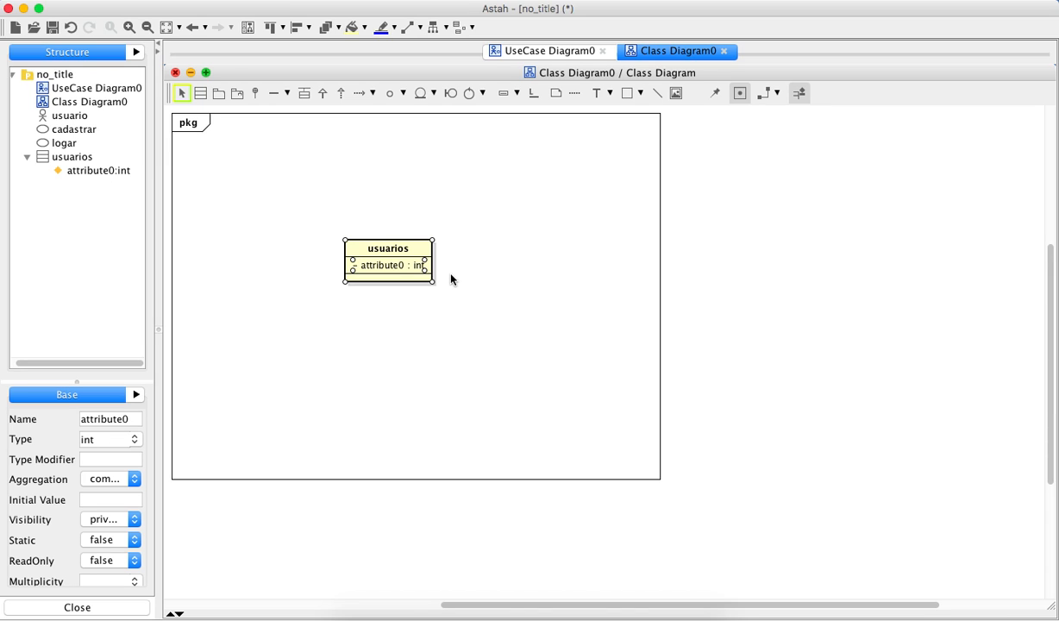
right_click(399, 270)
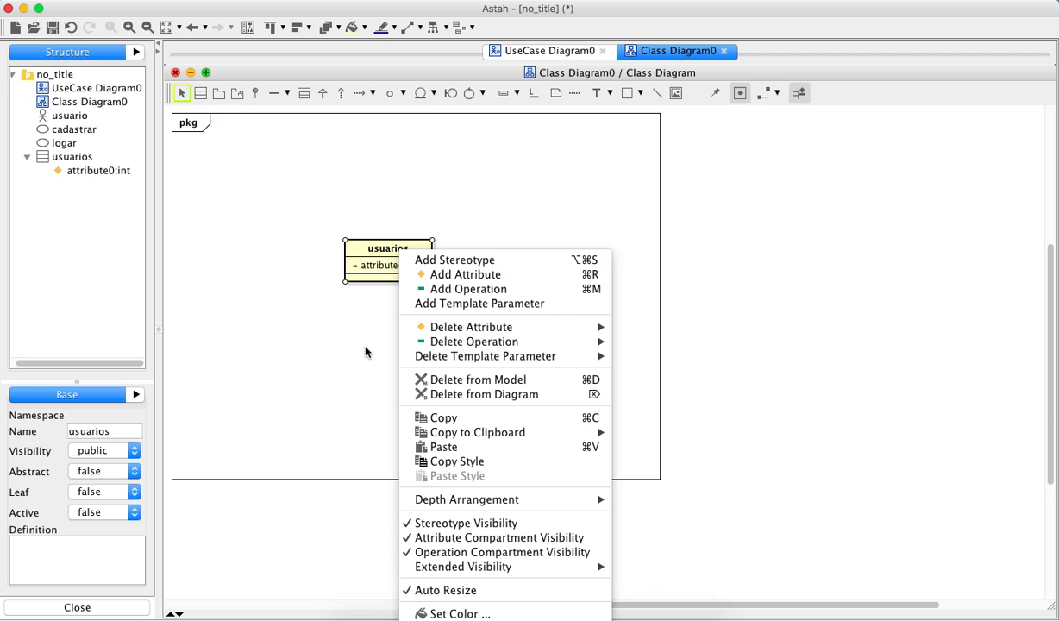
left_click(354, 343)
Rename the new attribute of the usuarios class as "id"
double_click(385, 267)
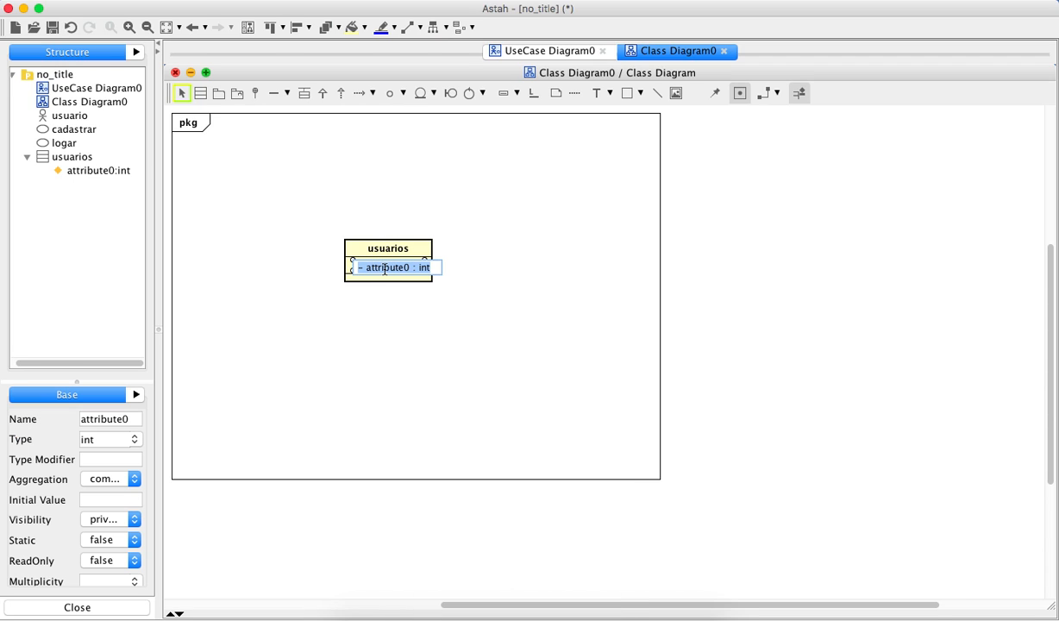
type("id")
key("Return")
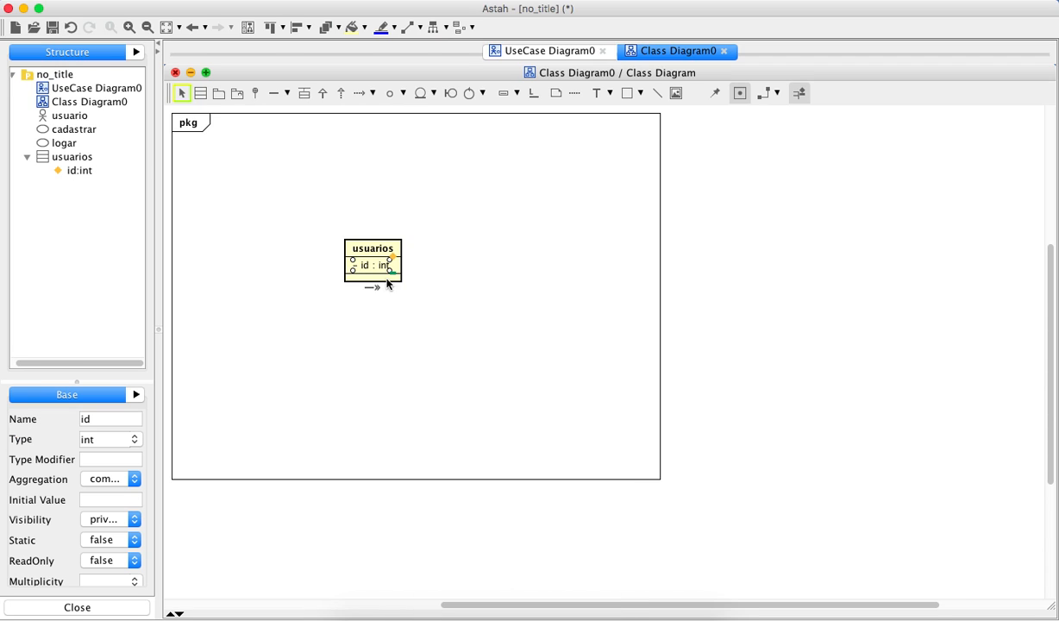
Add a second attribute named "usuario" to the usuarios class
right_click(360, 255)
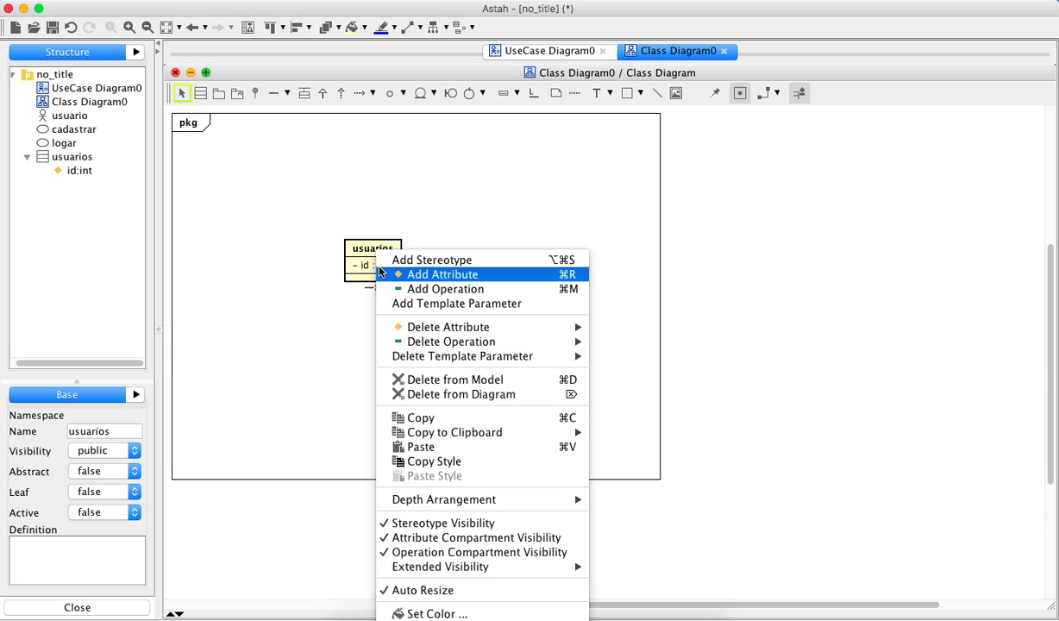
left_click(438, 275)
type("usuario")
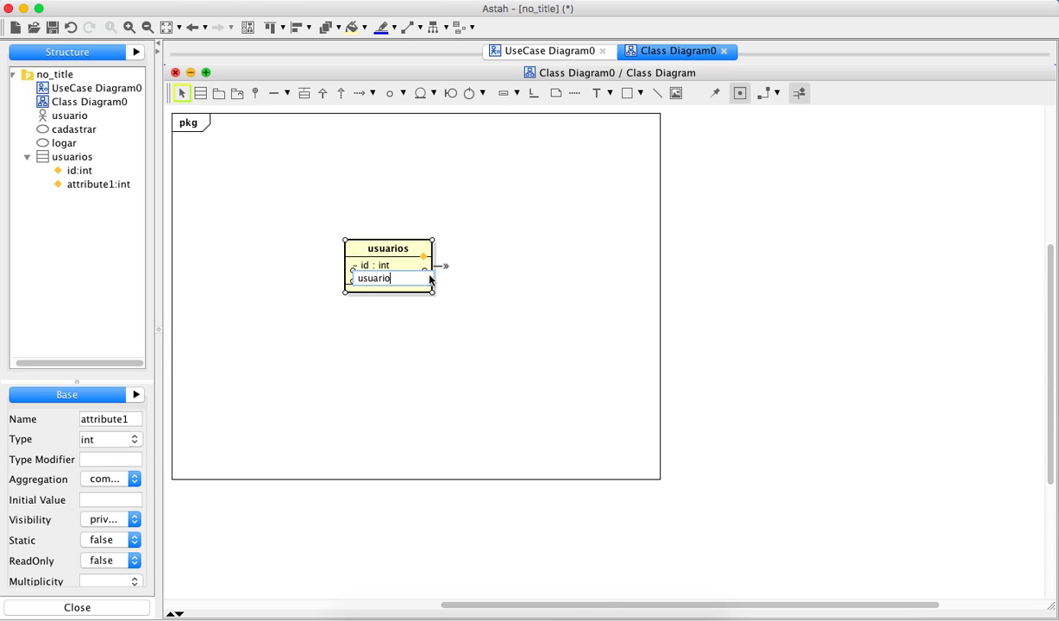
key("Return")
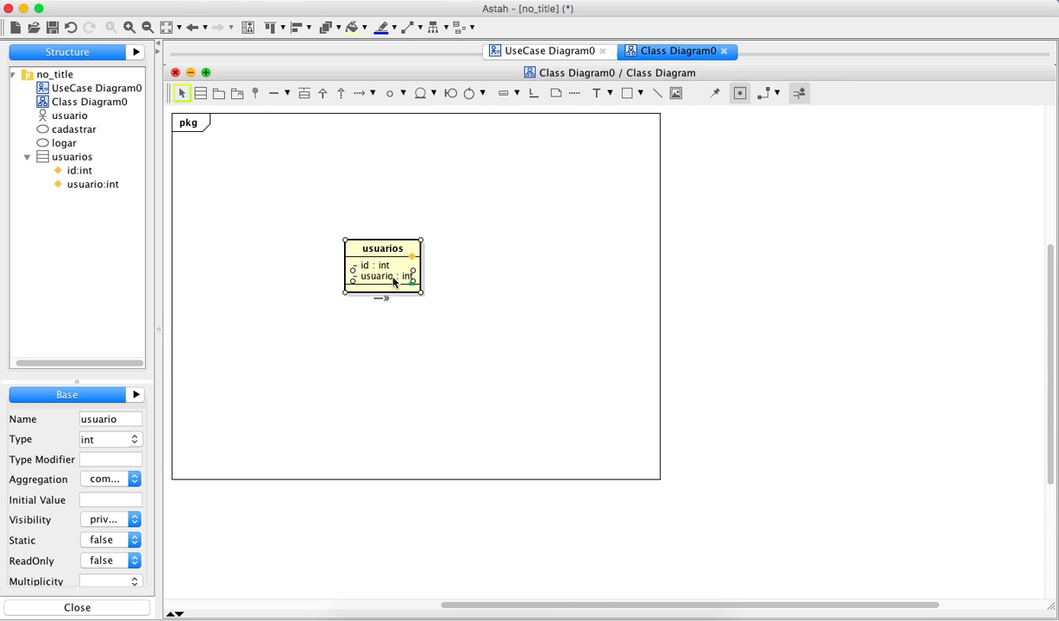
Set the usuario attribute's type to String and accept creating String as a new type
double_click(394, 277)
key("Right")
key("Right")
key("Right")
key("Right")
key("Right")
key("Right")
key("BackSpace")
key("BackSpace")
key("BackSpace")
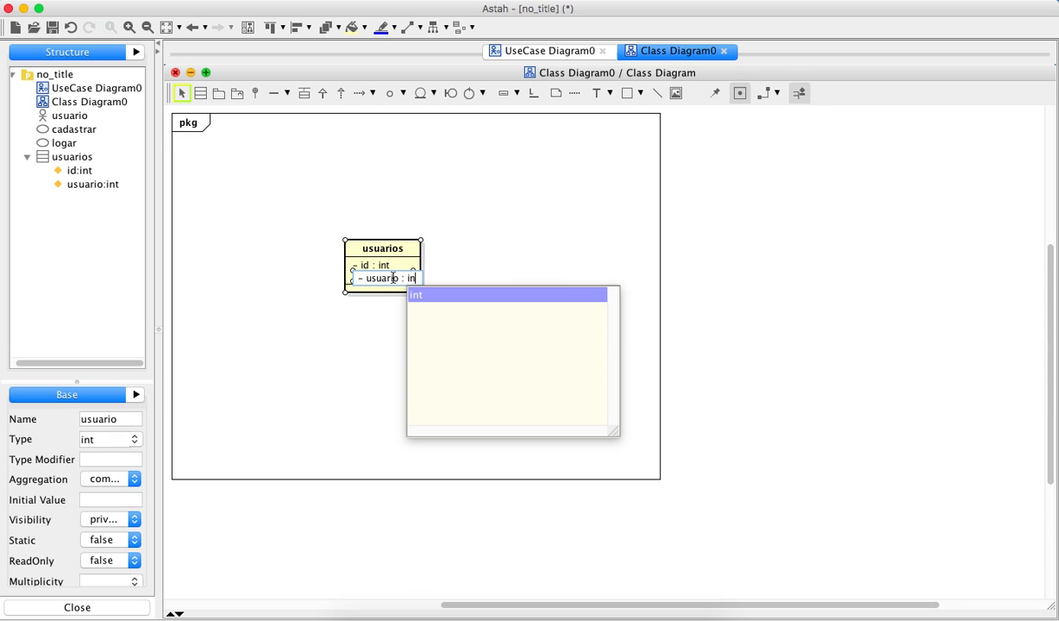
type("strin")
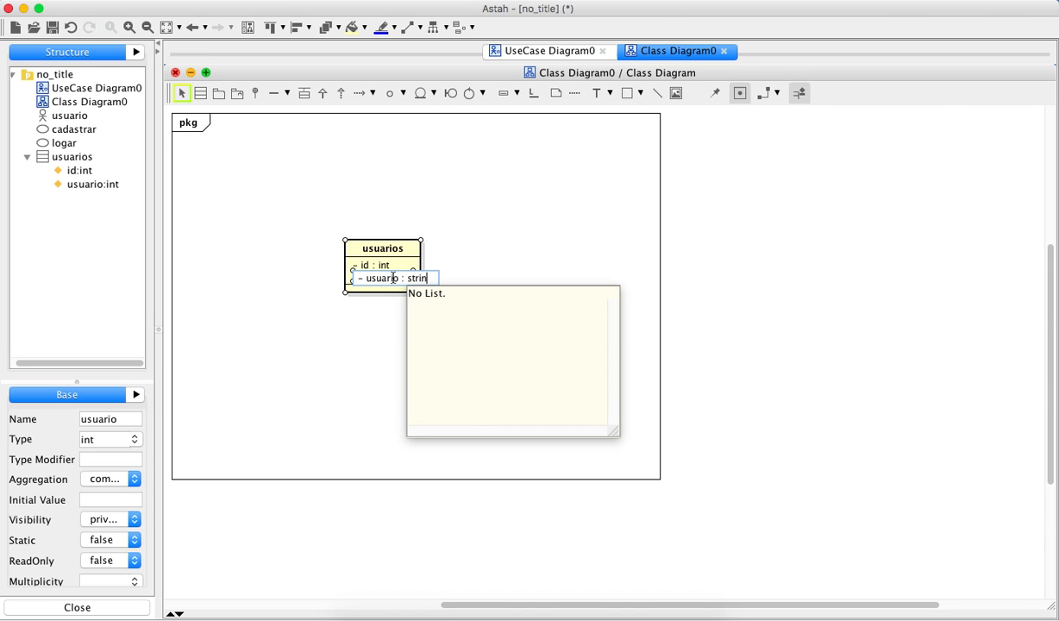
key("BackSpace")
key("BackSpace")
key("BackSpace")
key("BackSpace")
key("BackSpace")
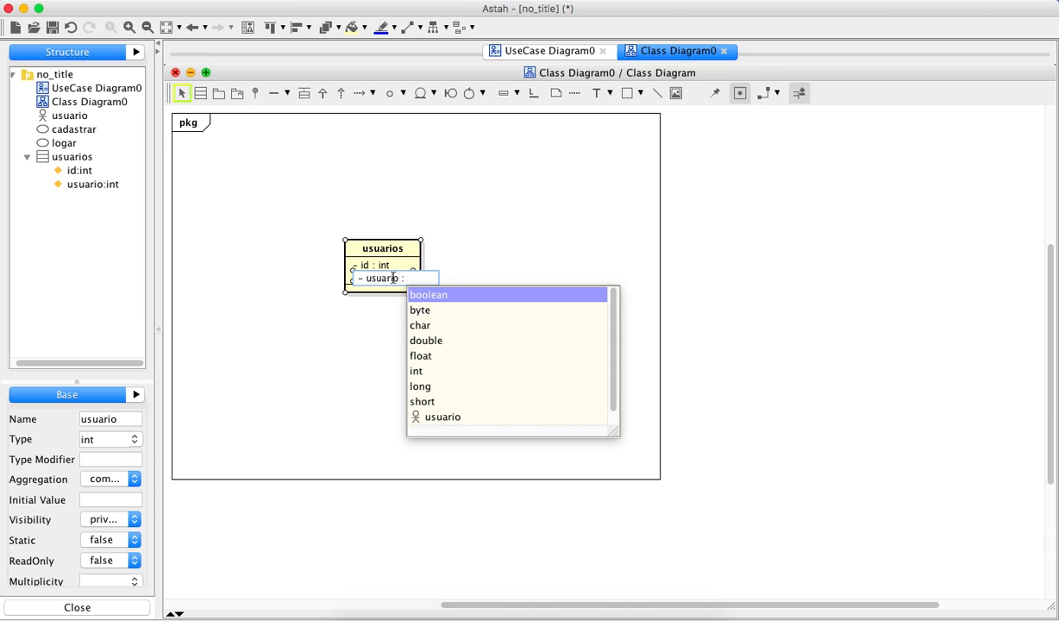
type("String")
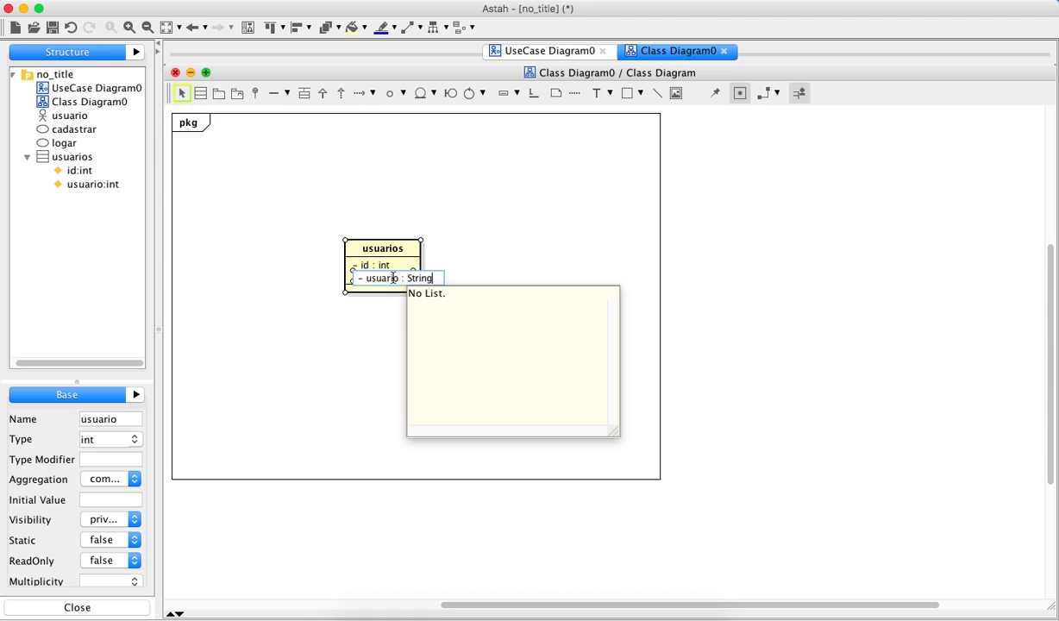
key("Return")
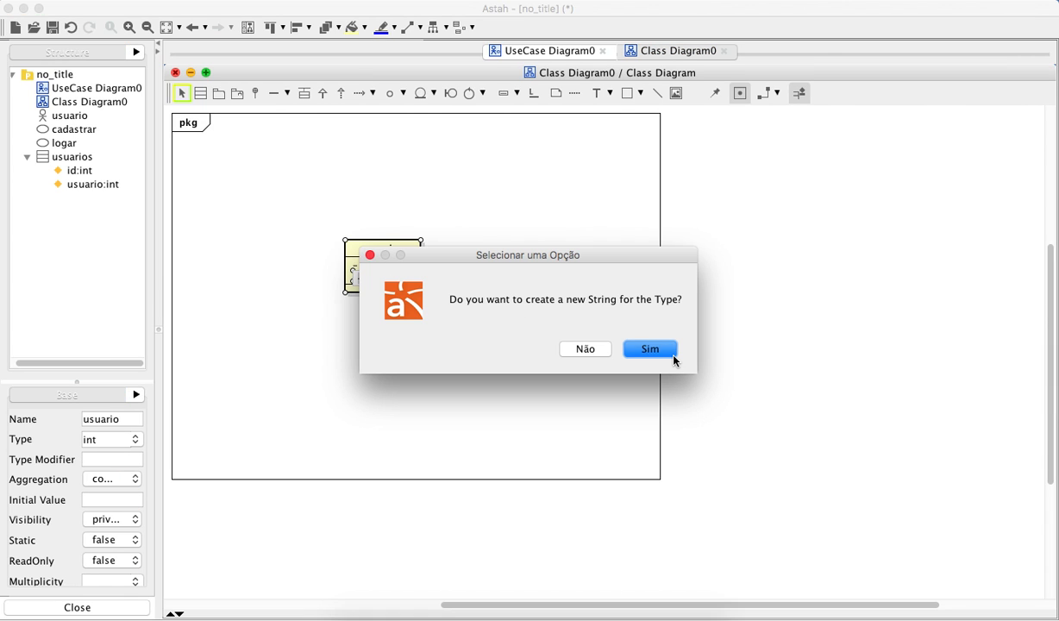
left_click(672, 354)
Add a third attribute named "senha" of type String to the usuarios class
right_click(395, 252)
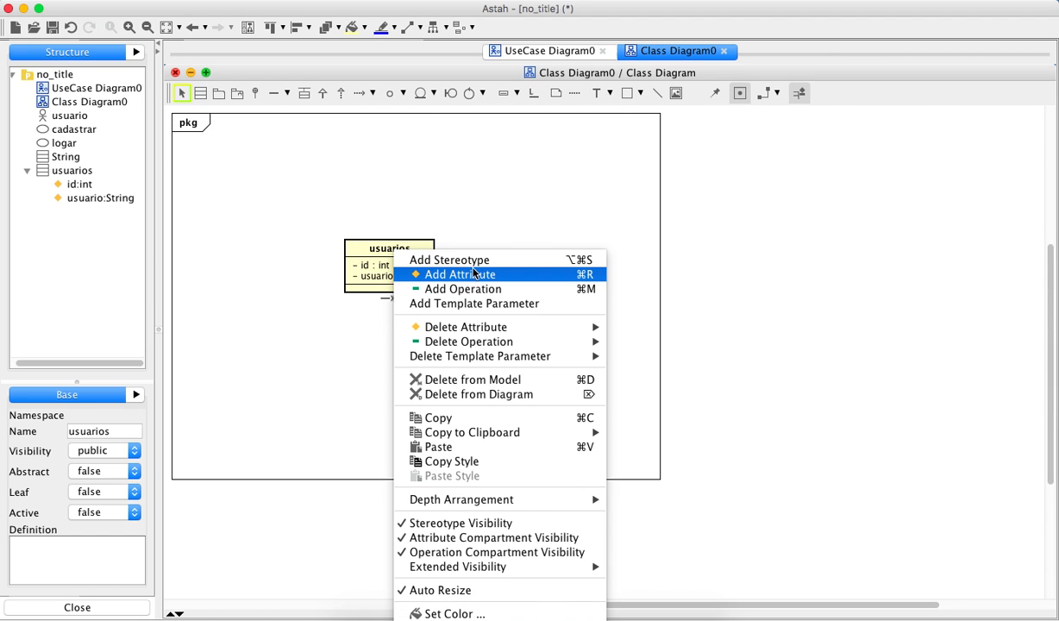
left_click(506, 276)
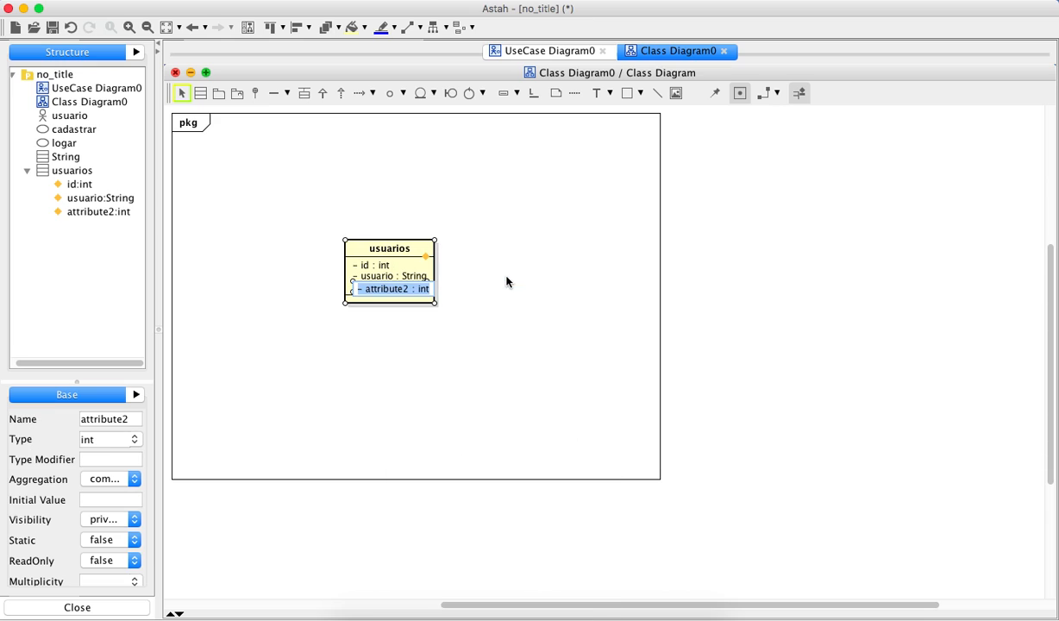
type("senha")
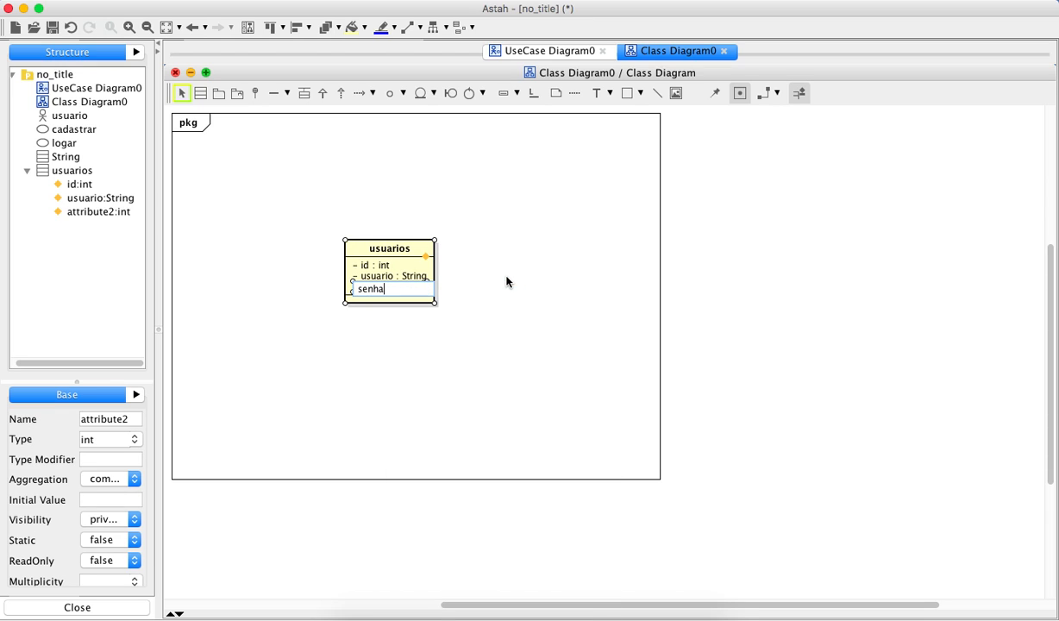
type(":String")
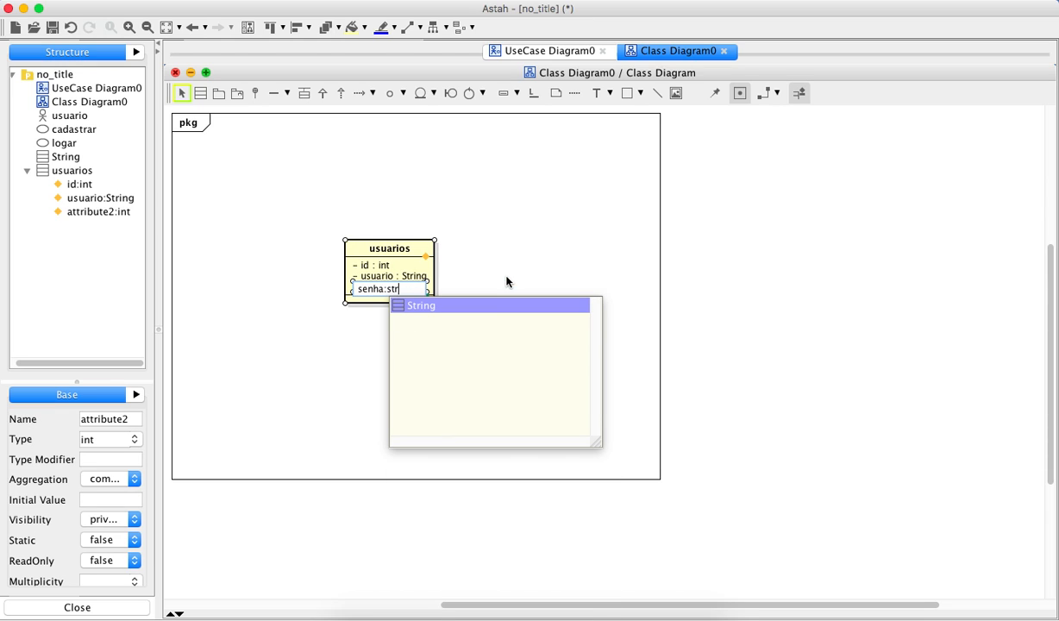
key("Return")
left_click(560, 276)
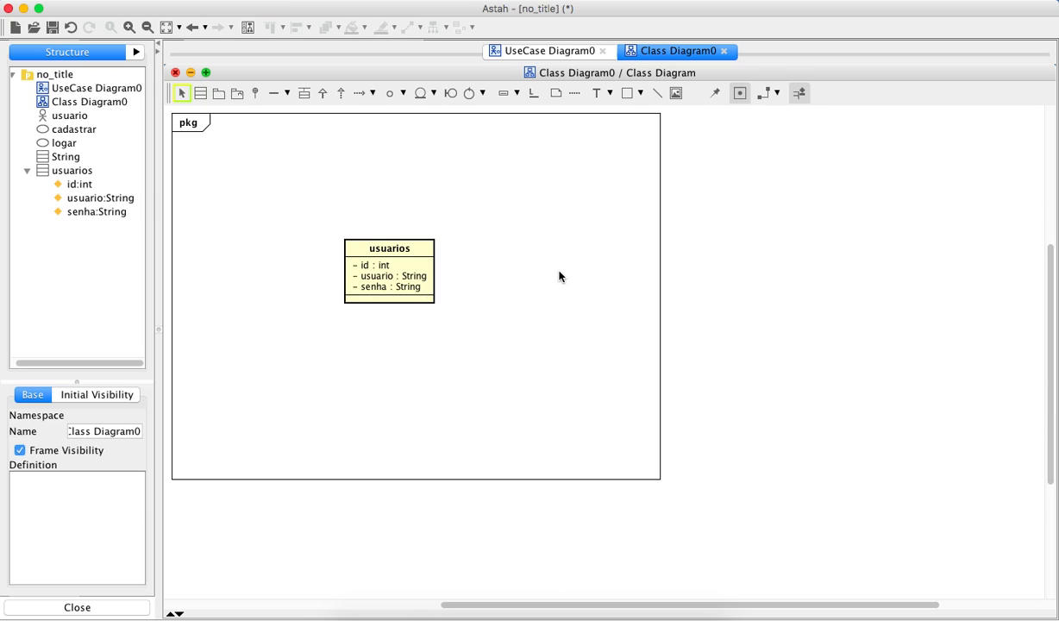
Add an operation named "logar" to the usuarios class
right_click(391, 297)
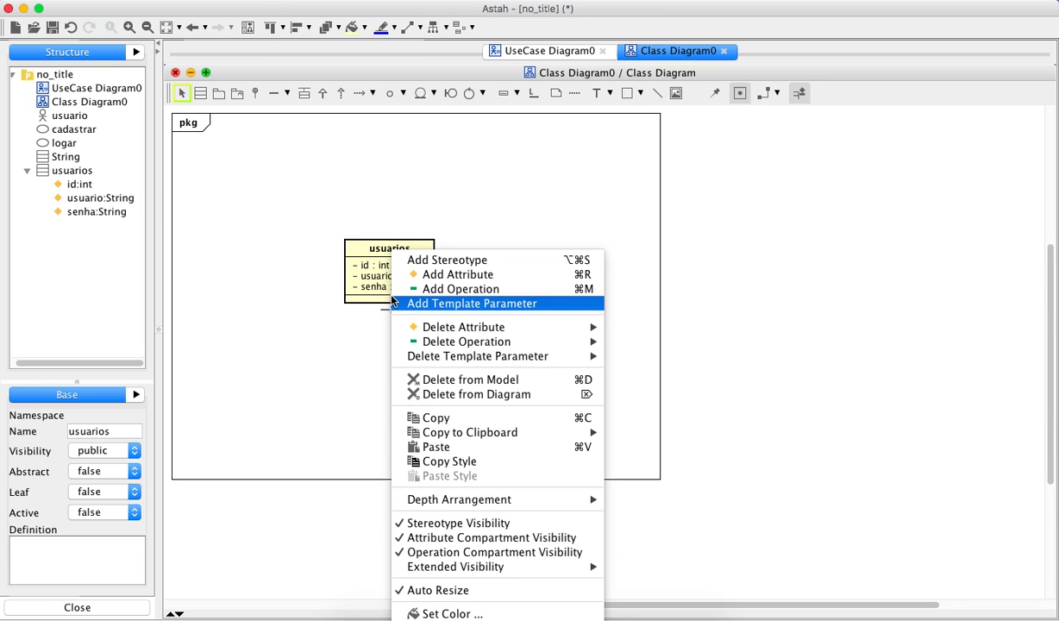
left_click(460, 289)
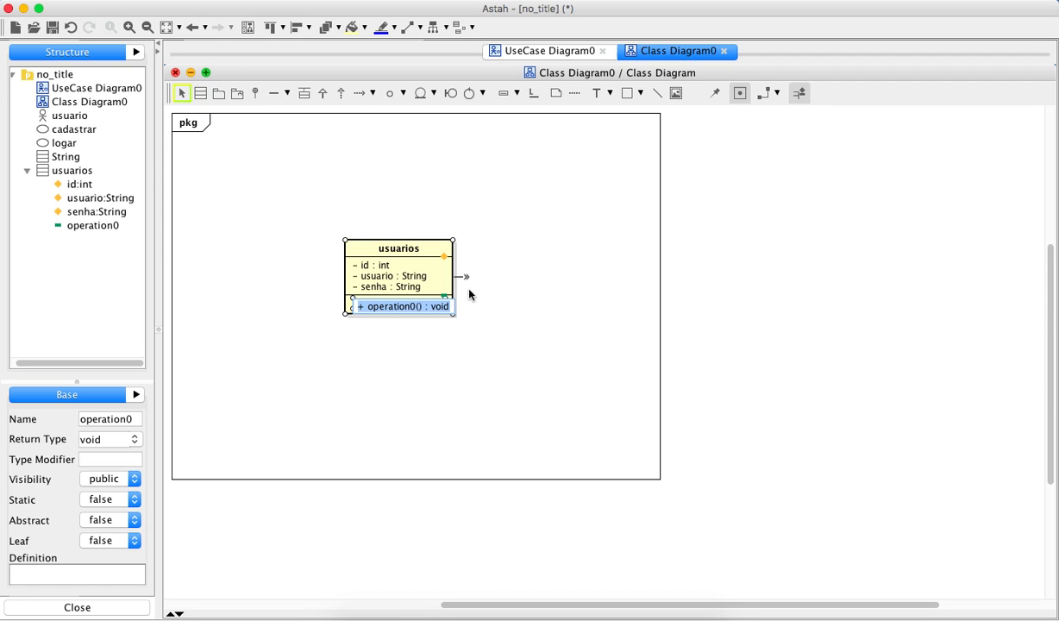
type("validar")
key("BackSpace")
key("BackSpace")
key("BackSpace")
key("BackSpace")
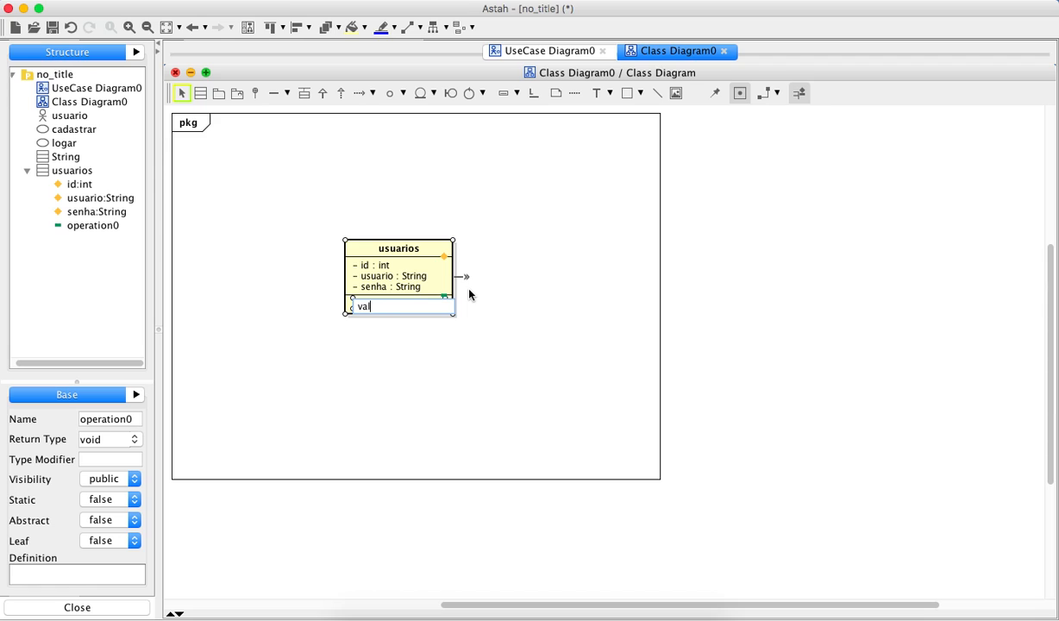
key("BackSpace")
key("BackSpace")
key("BackSpace")
type("logar")
key("Return")
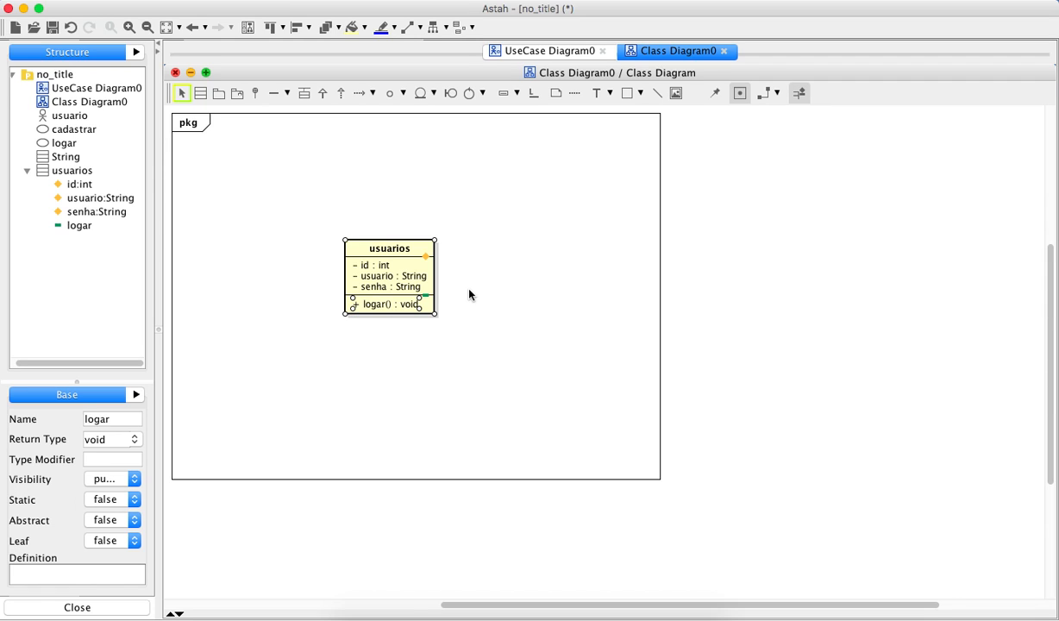
double_click(387, 308)
left_click(408, 380)
Add a second operation named "validar" to the usuarios class
right_click(401, 308)
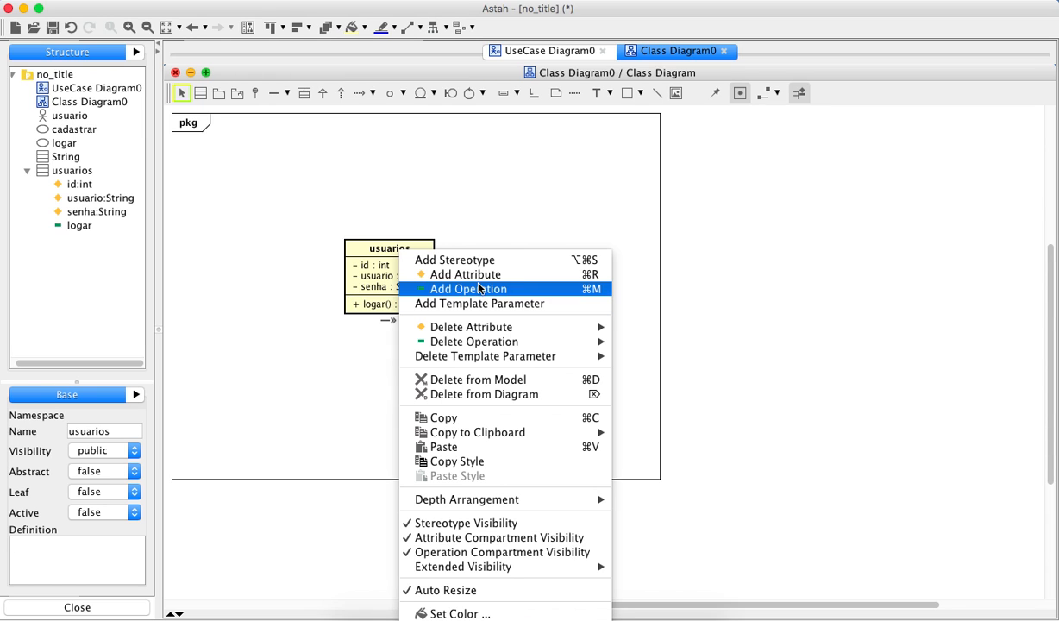
left_click(494, 292)
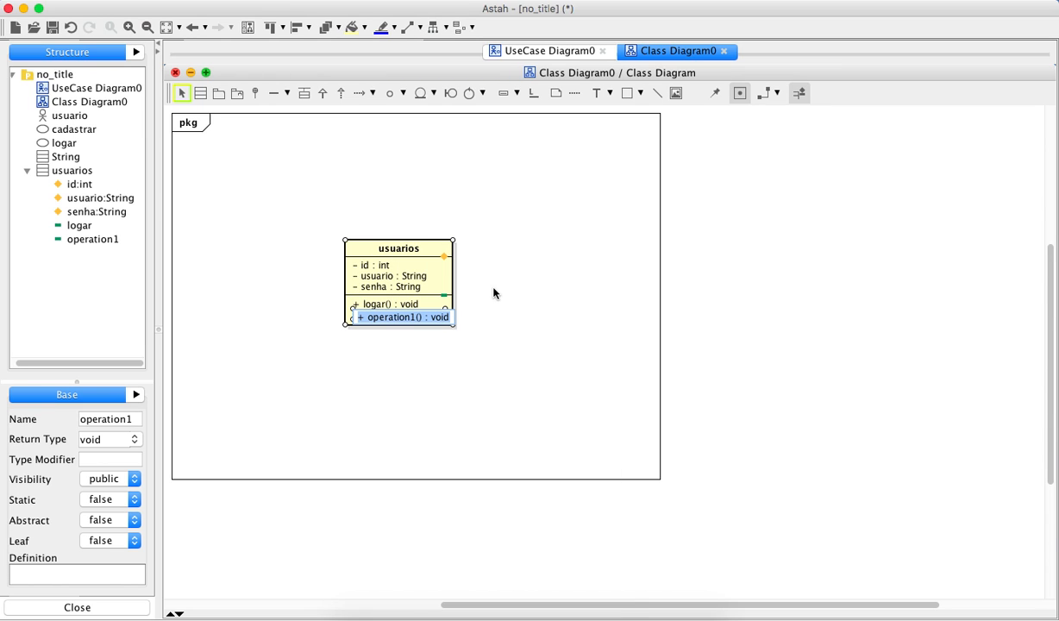
type("validar")
key("Return")
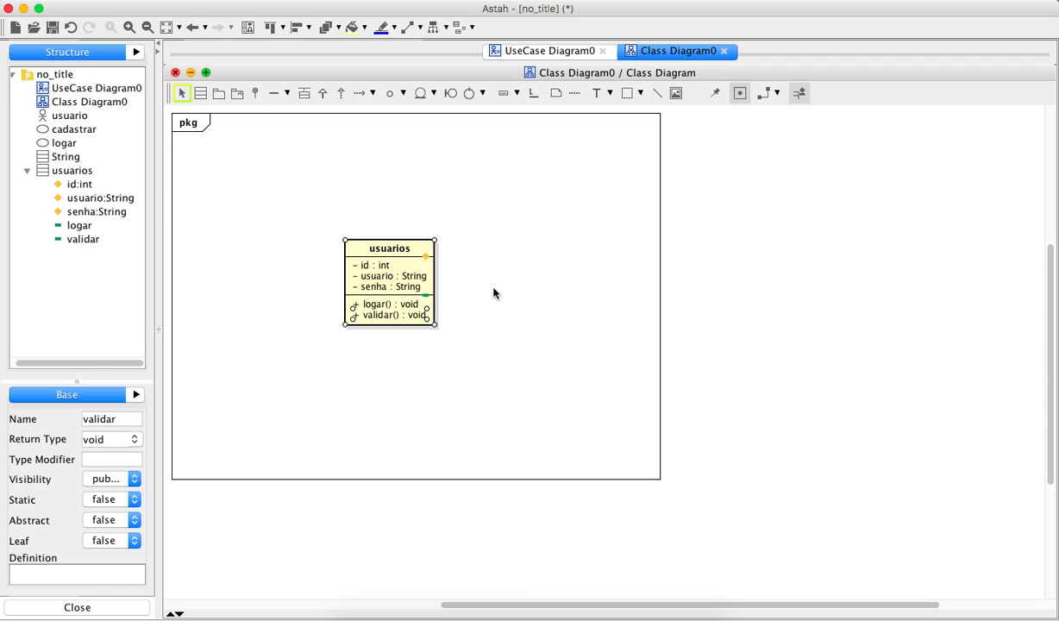
double_click(385, 304)
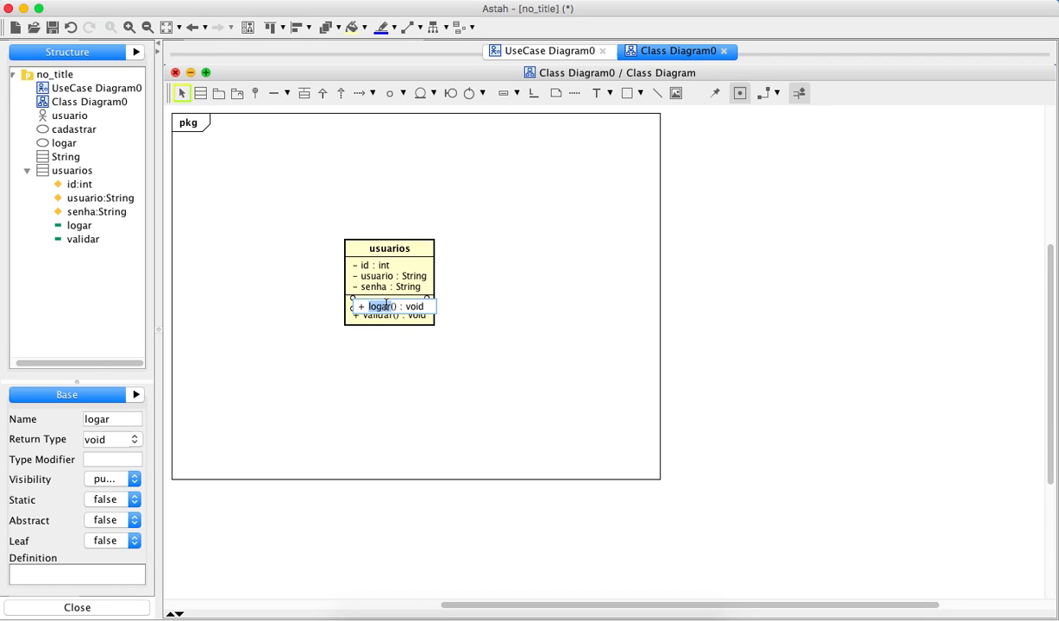
left_click(393, 305)
left_click(385, 320)
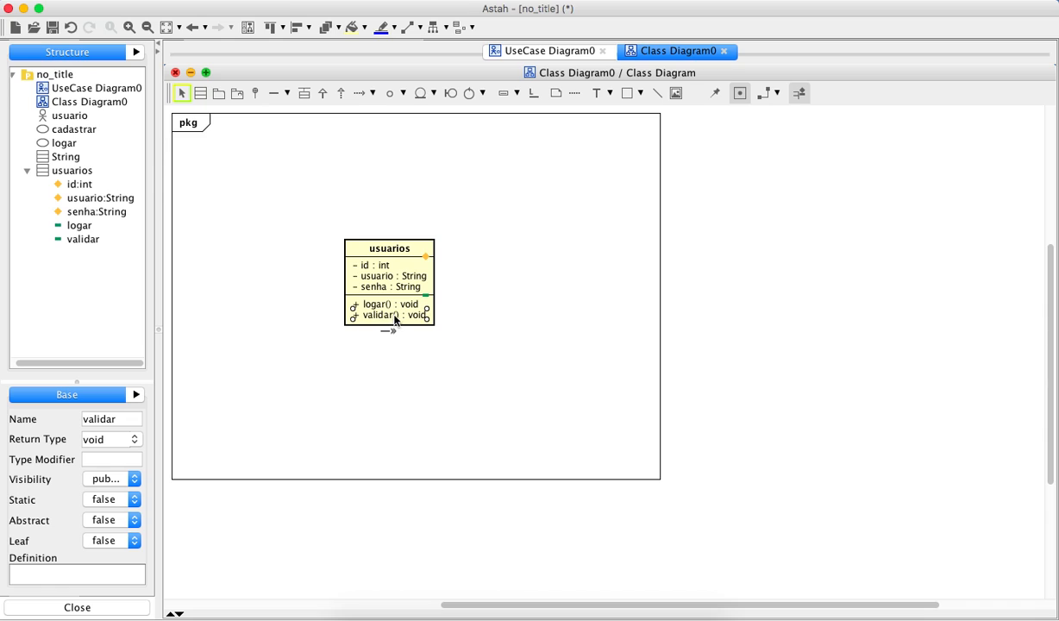
Enter usuario and senha as parameters of the validar operation
double_click(386, 319)
left_click(404, 317)
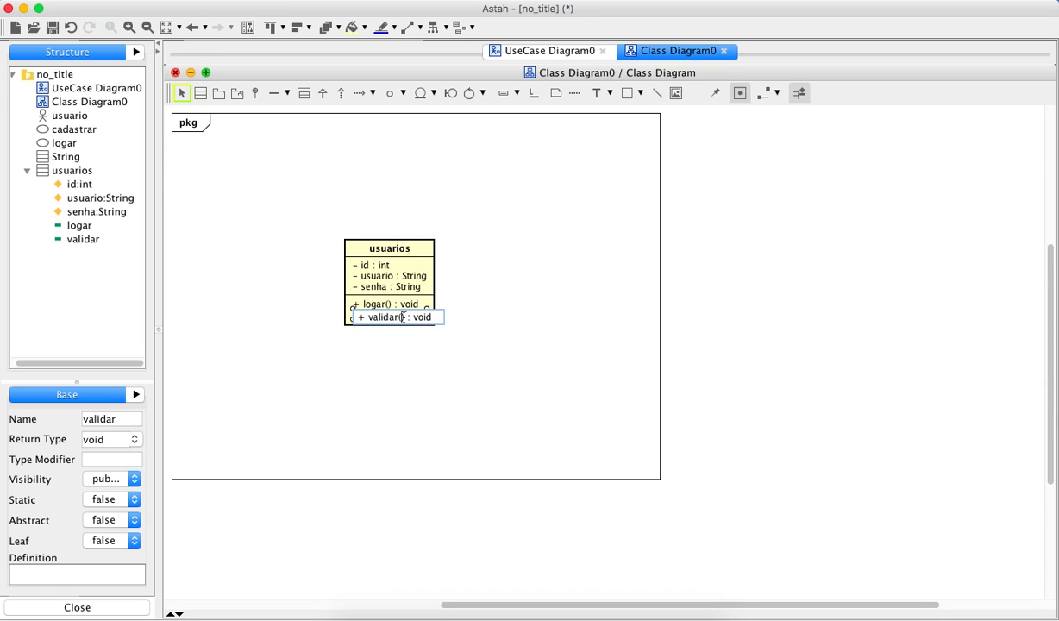
type("usuario,senha")
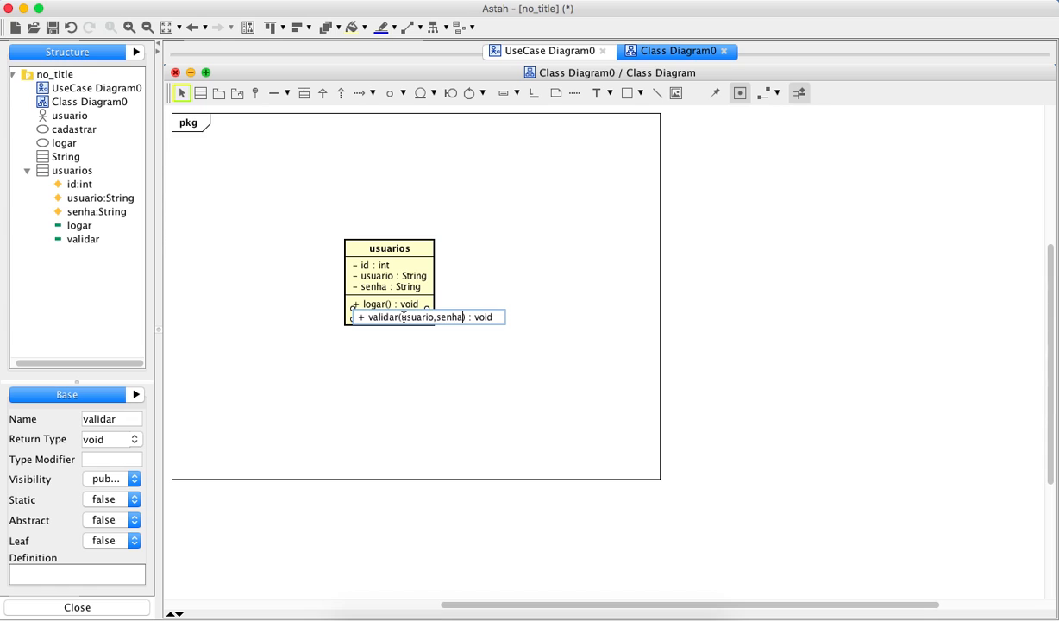
Set the return type of the validar operation to int and accept the edited signature
key("Right")
key("Right")
key("shift+Right")
key("shift+Right")
key("shift+Right")
key("shift+Right")
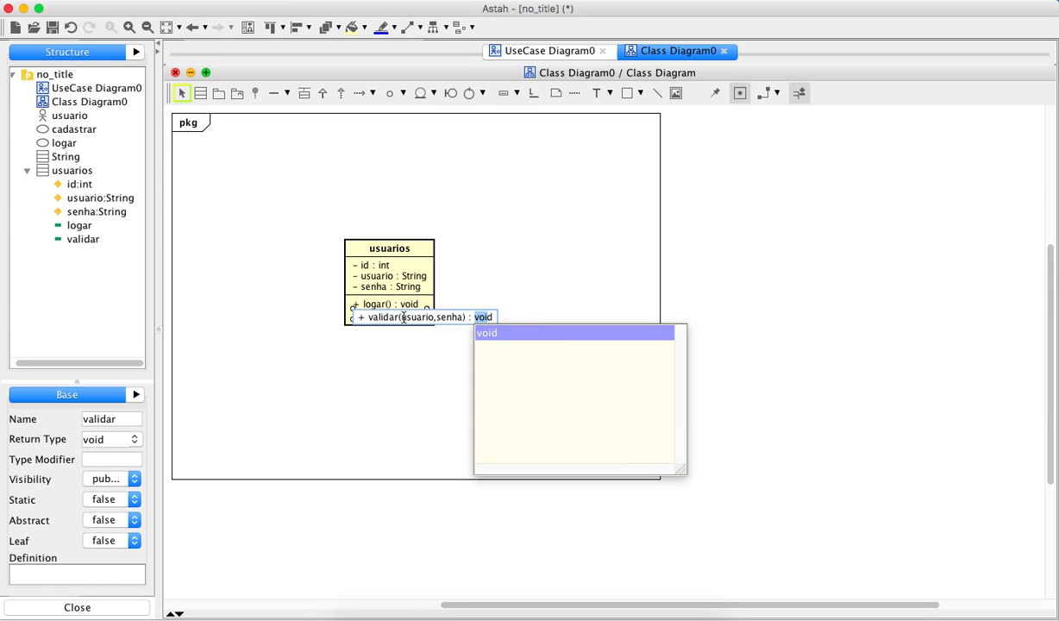
type("int")
key("Return")
key("Return")
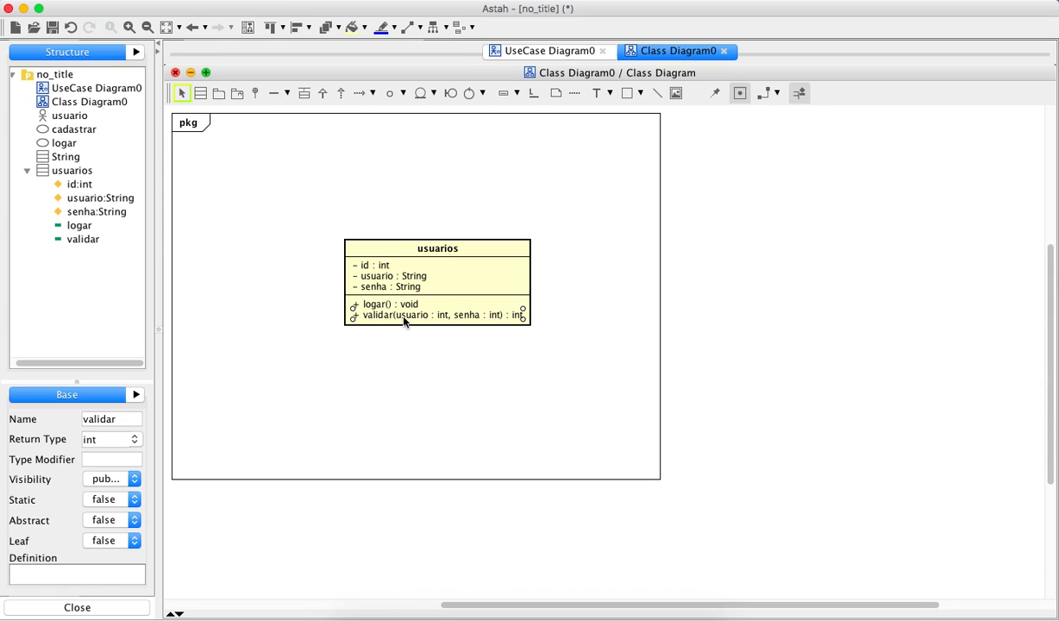
Move the usuarios class slightly lower in the class diagram frame
left_click(458, 406)
left_click_drag(423, 248, 430, 271)
left_click(409, 188)
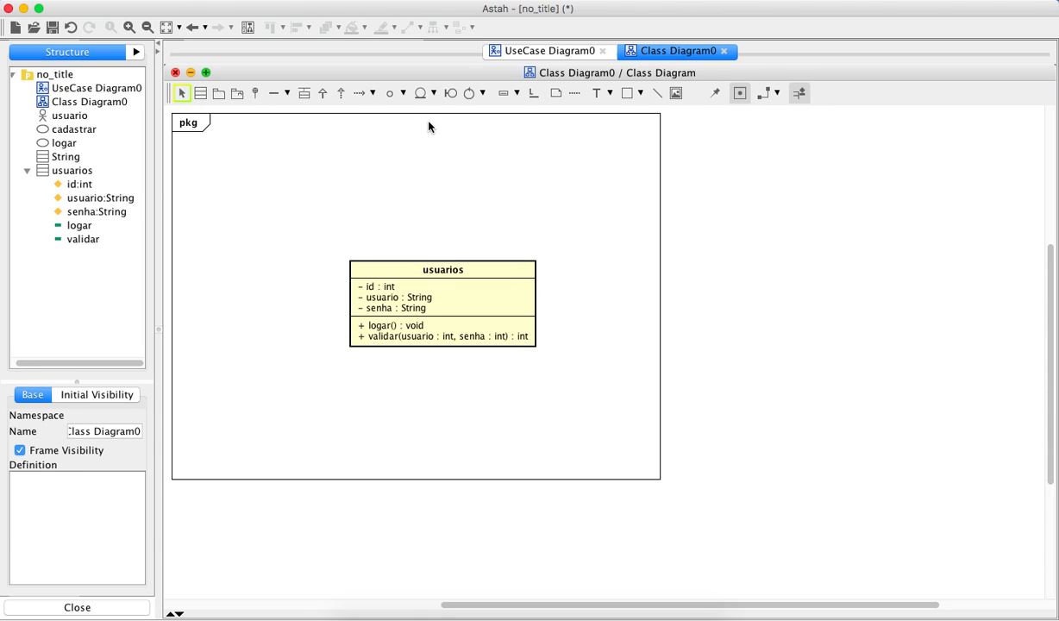
Place a boundary element named "interface" in the upper left of the diagram frame
left_click(451, 93)
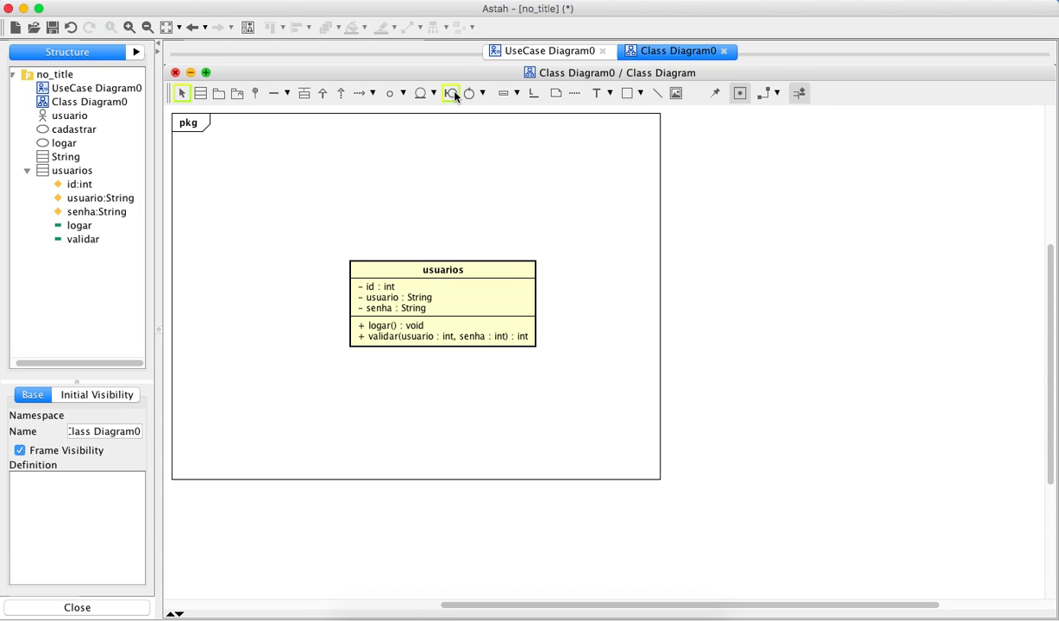
left_click(239, 168)
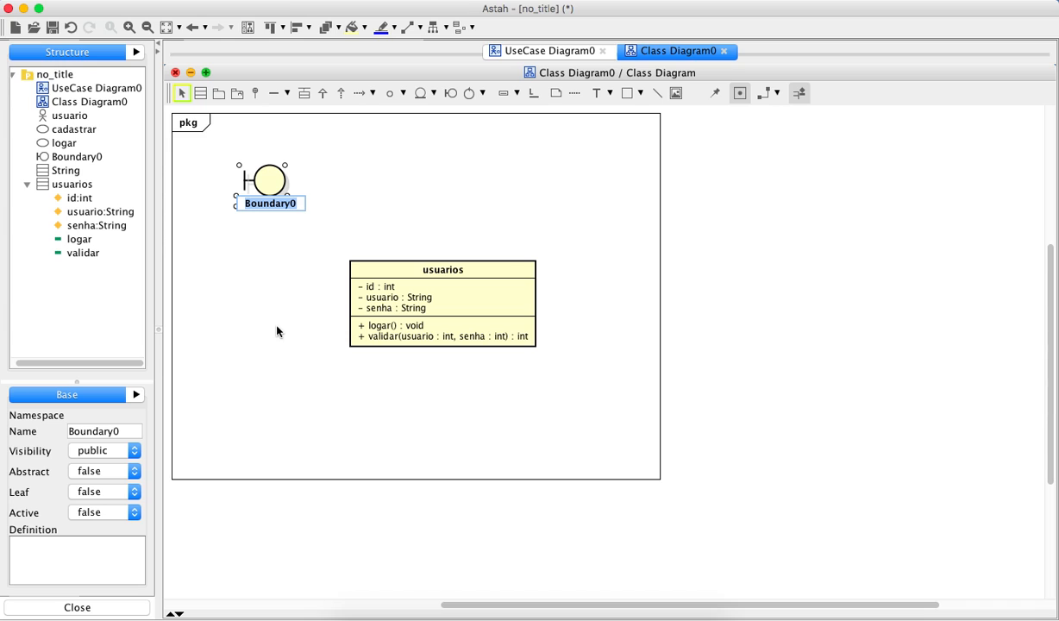
type("interface")
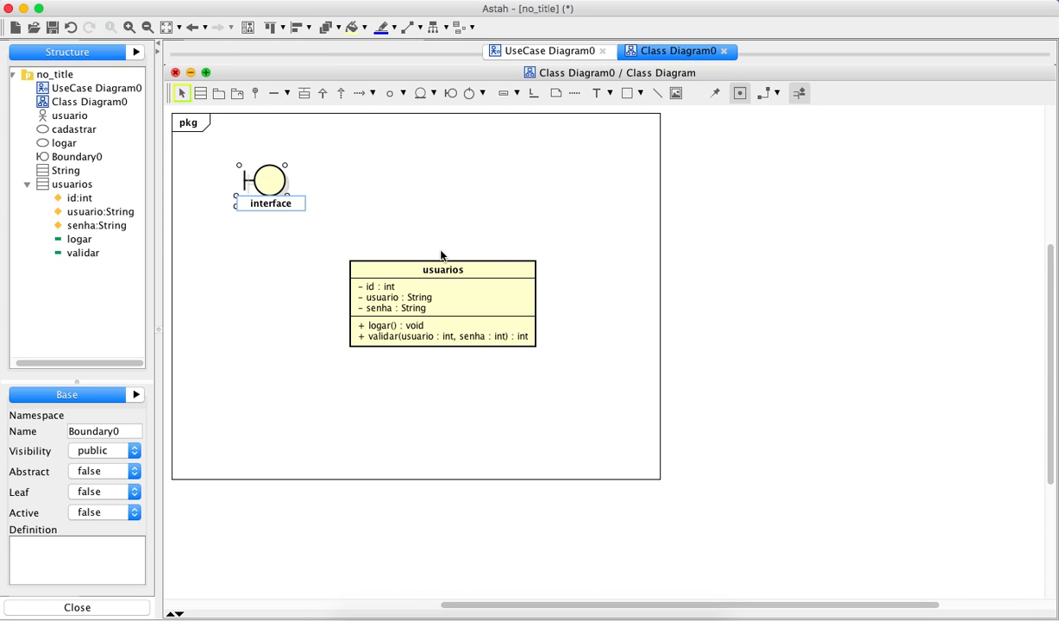
left_click(466, 179)
Place a control element named "control" above the usuarios class and align it level with the interface element
left_click(469, 93)
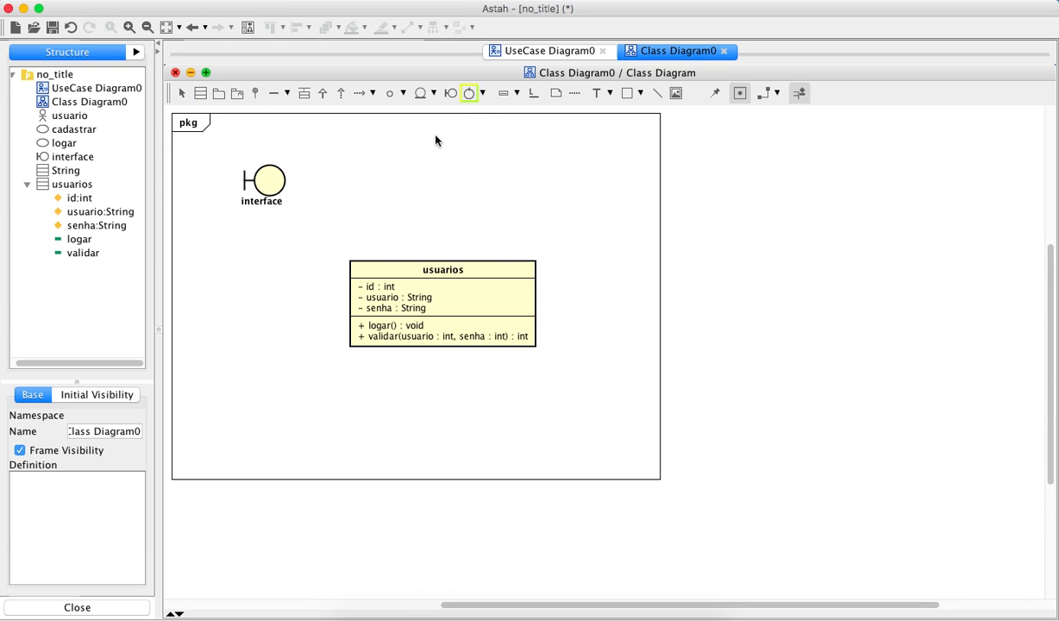
left_click(417, 179)
type("c")
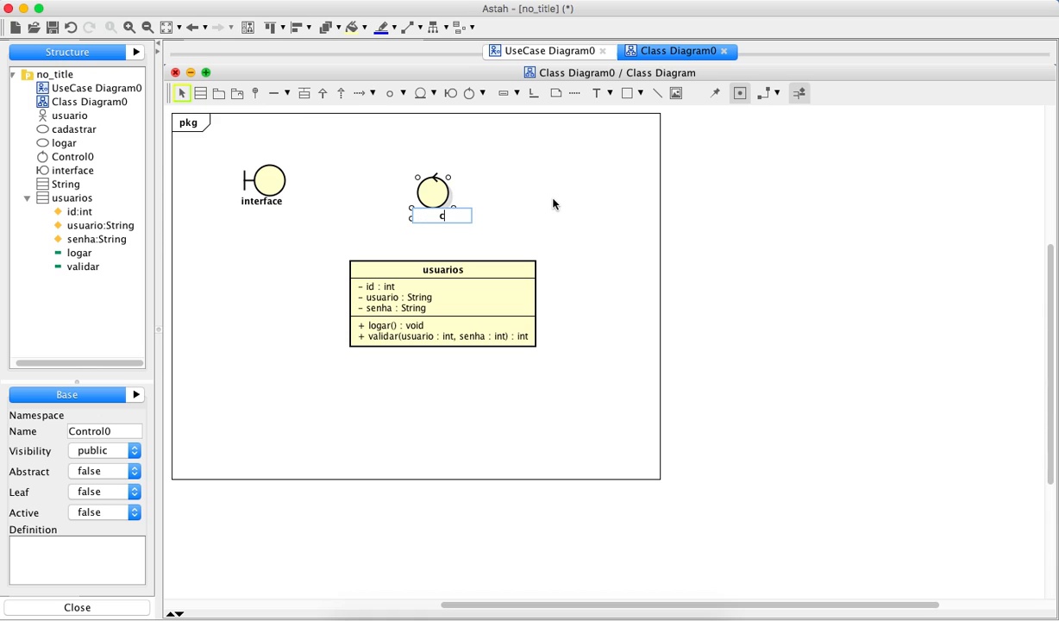
type("ontrol")
left_click(588, 181)
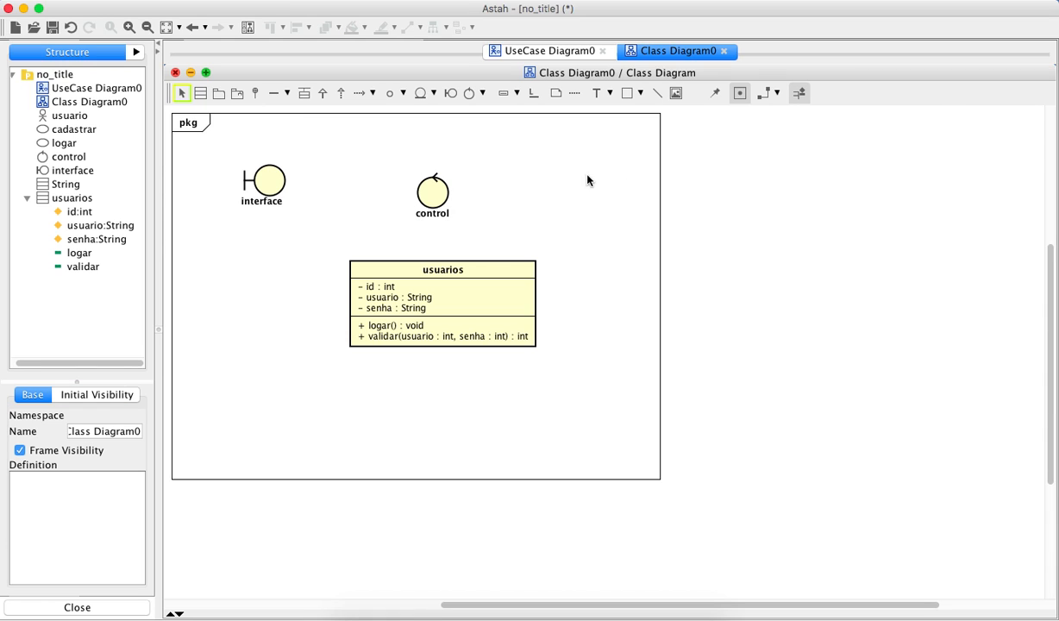
left_click_drag(429, 200, 425, 190)
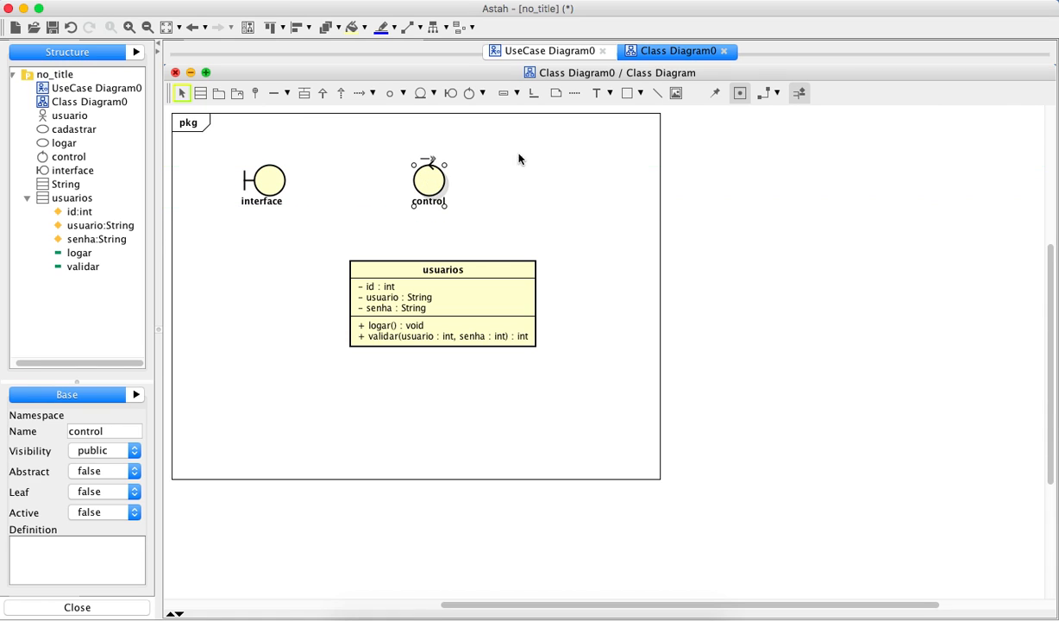
left_click(422, 110)
Draw an association from the interface boundary to the control element
left_click(274, 93)
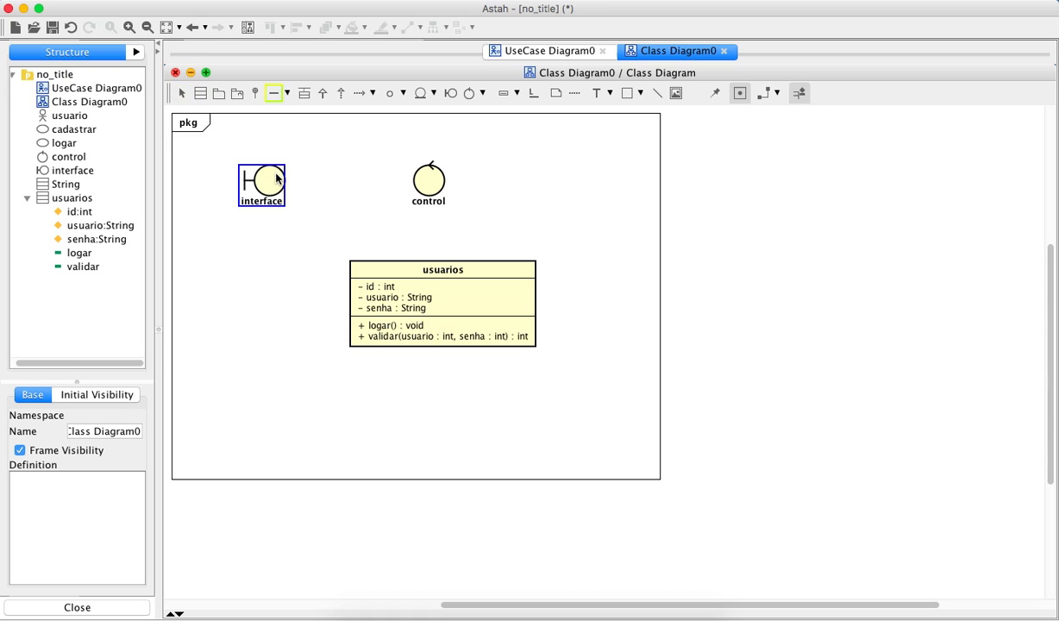
left_click(279, 185)
left_click(426, 186)
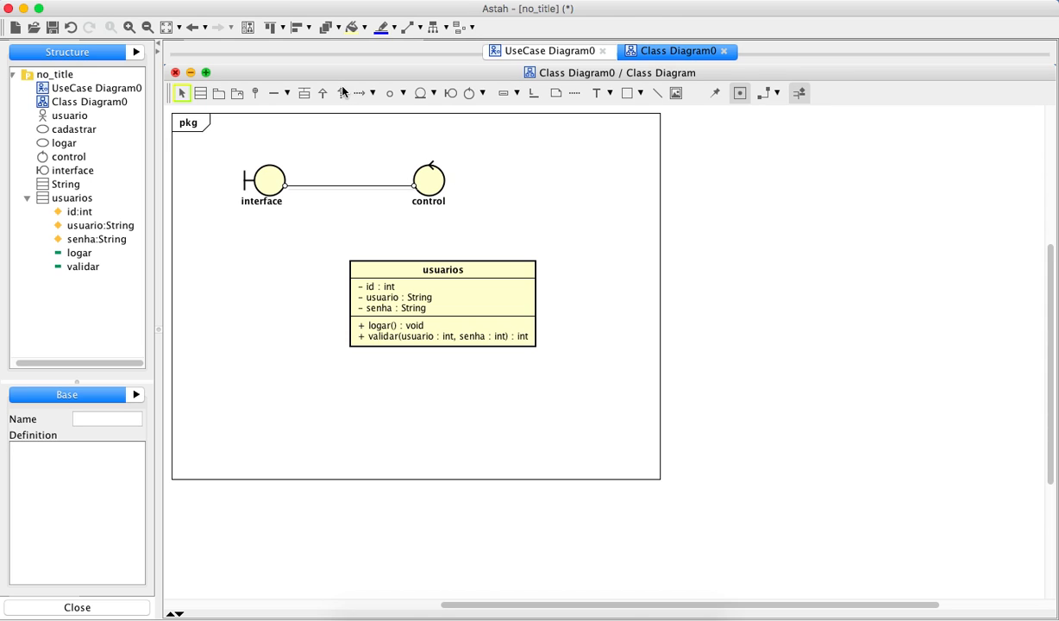
Draw an association from control to the usuarios class and move the class down so the line runs straight
left_click(274, 93)
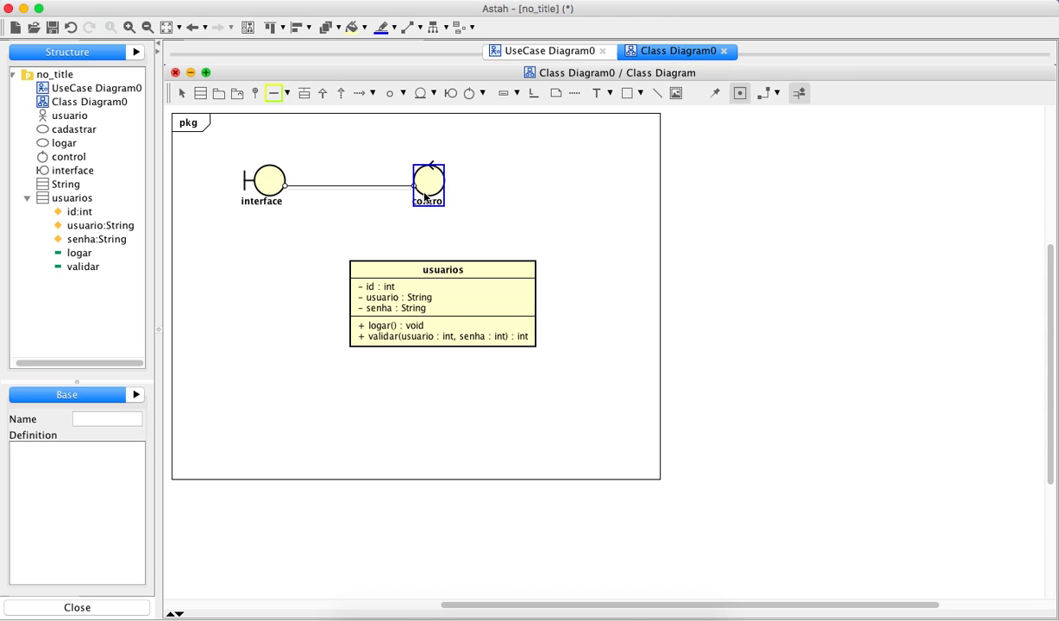
left_click(428, 182)
left_click(444, 302)
left_click(633, 332)
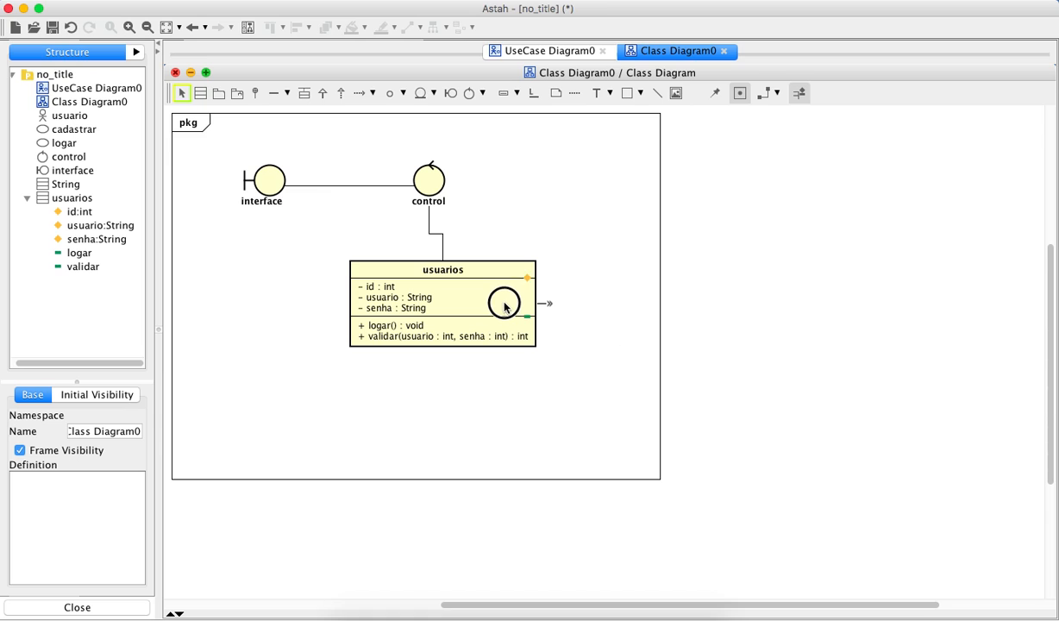
left_click_drag(501, 300, 488, 333)
left_click(593, 332)
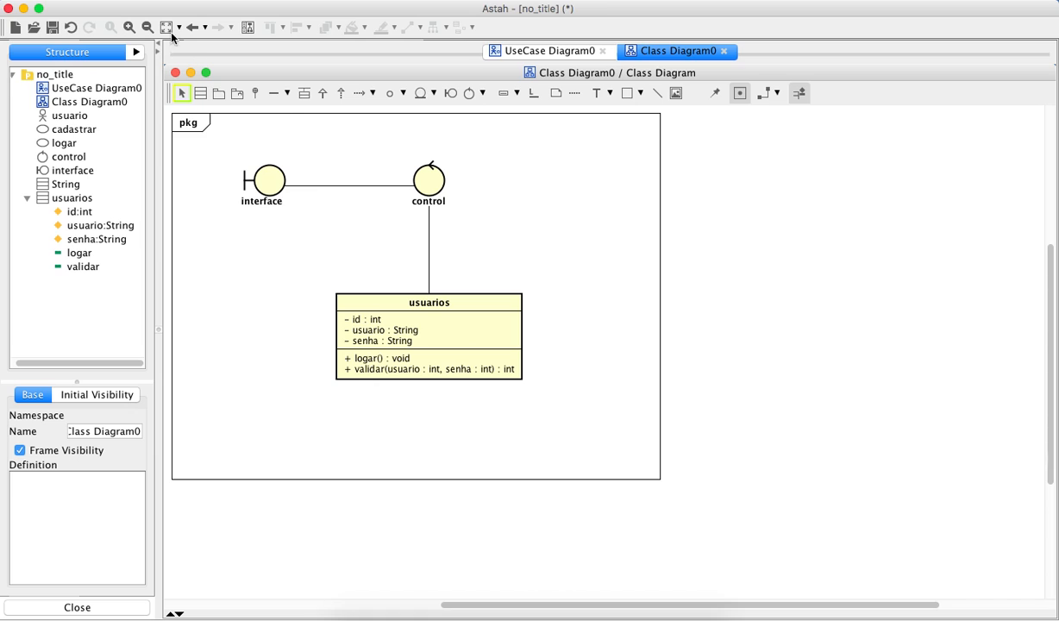
Create a new sequence diagram in the project
left_click(204, 1)
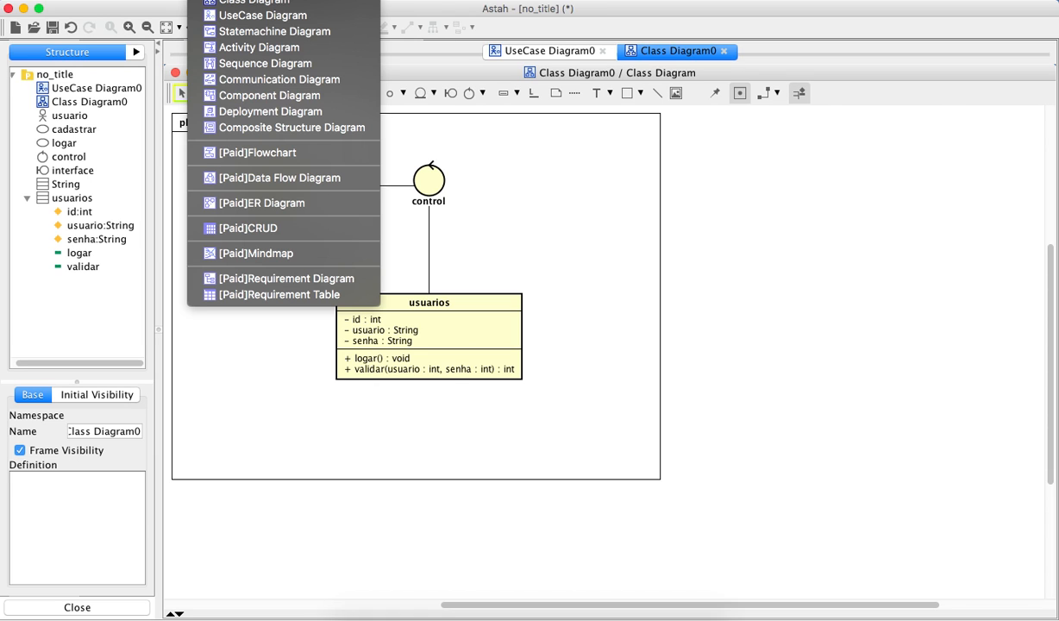
left_click(278, 64)
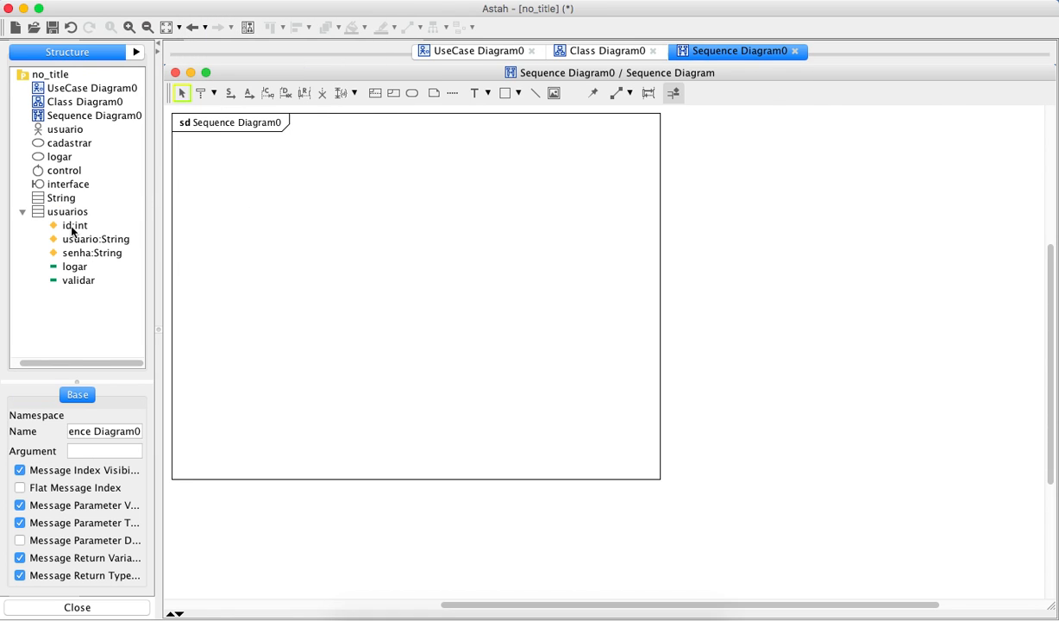
Place lifelines for the usuario actor, interface, control and the usuarios class side by side in the sequence diagram
left_click_drag(70, 128, 255, 163)
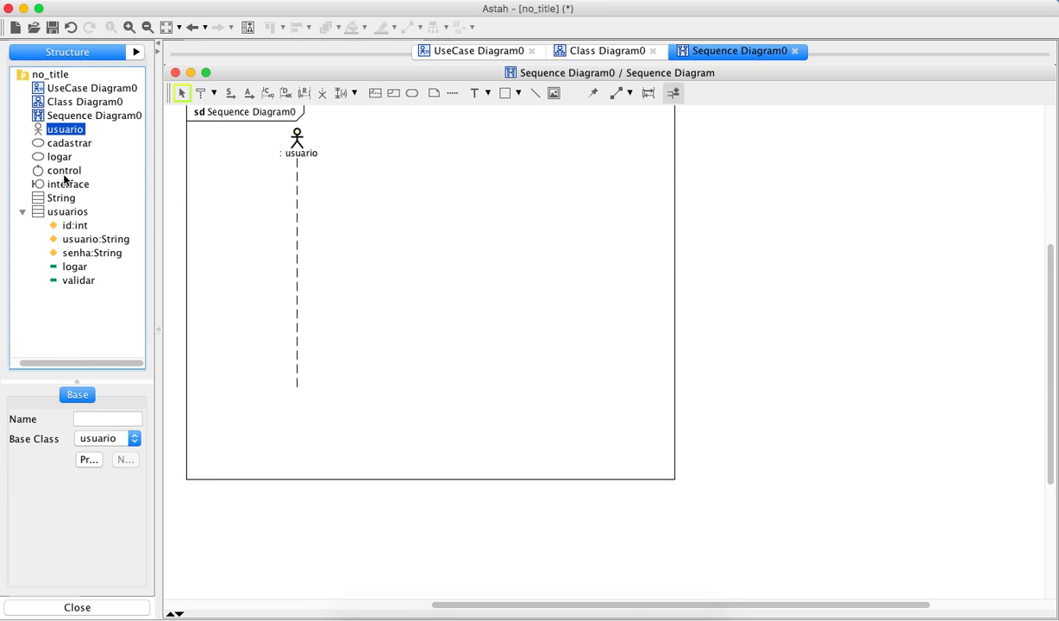
left_click_drag(65, 182, 414, 142)
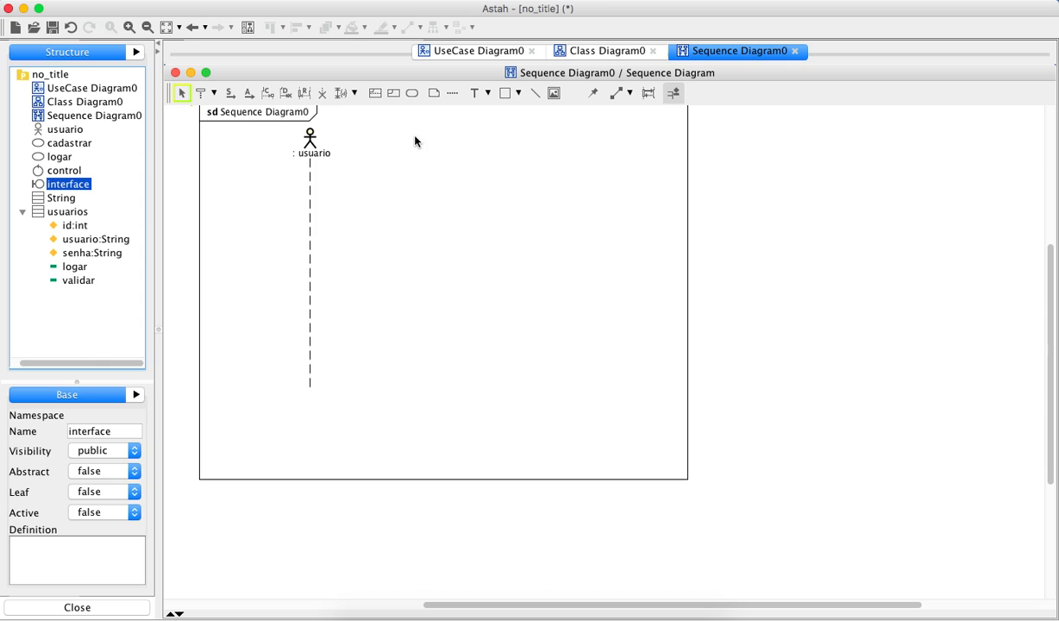
left_click(71, 170)
left_click_drag(71, 170, 583, 138)
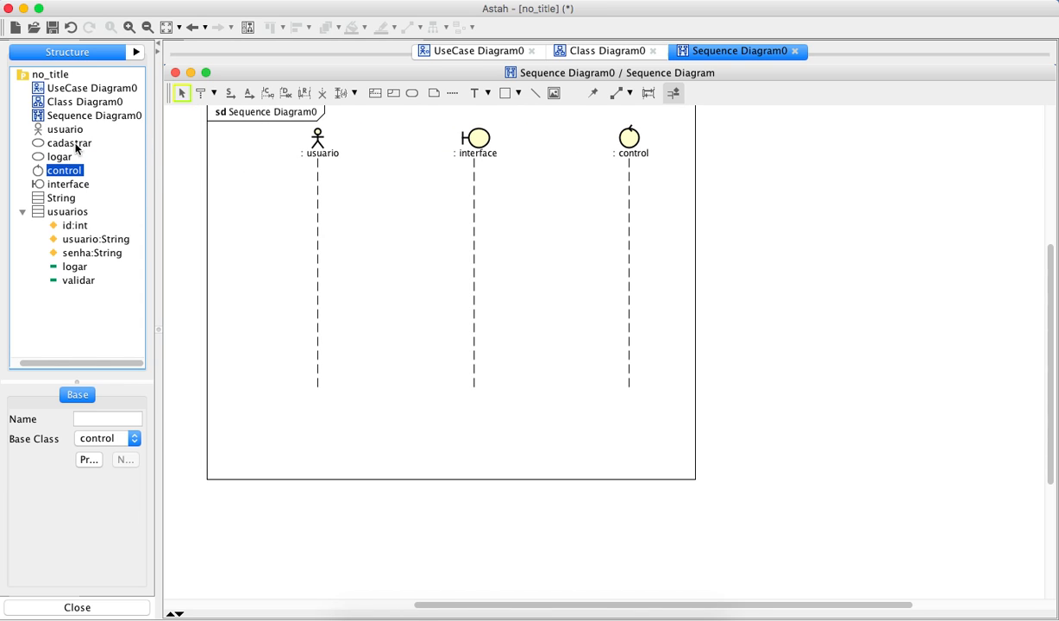
scroll(604, 447, "up", 3)
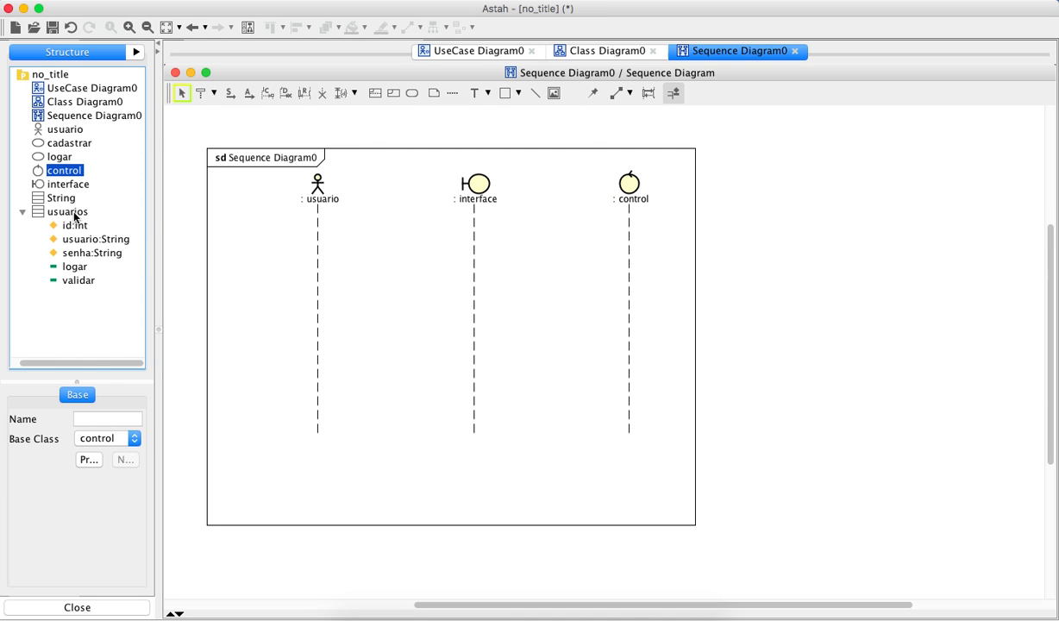
left_click_drag(69, 212, 730, 206)
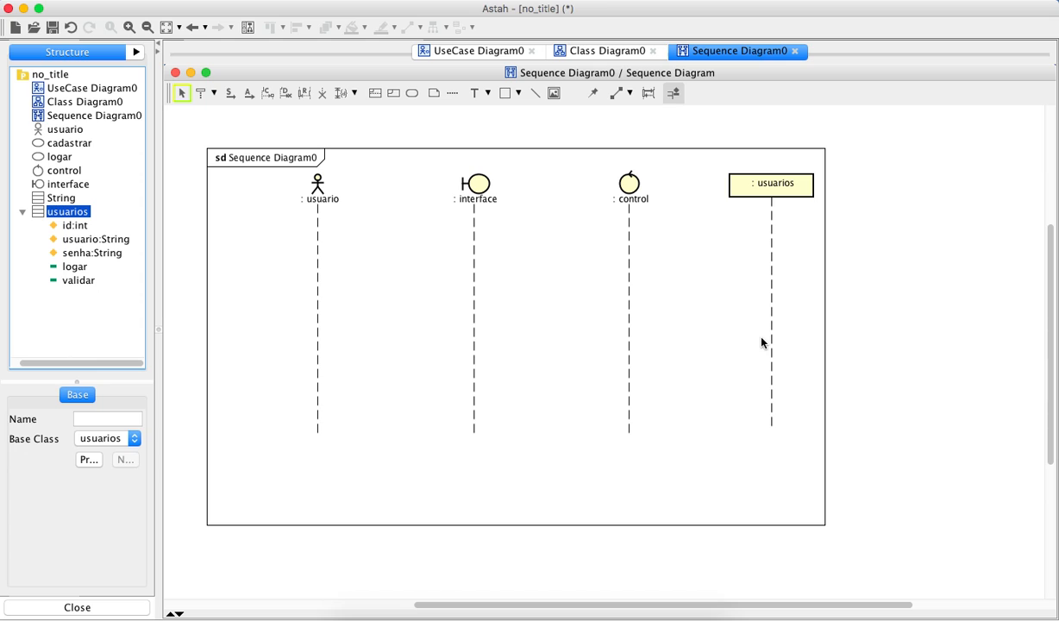
left_click(215, 94)
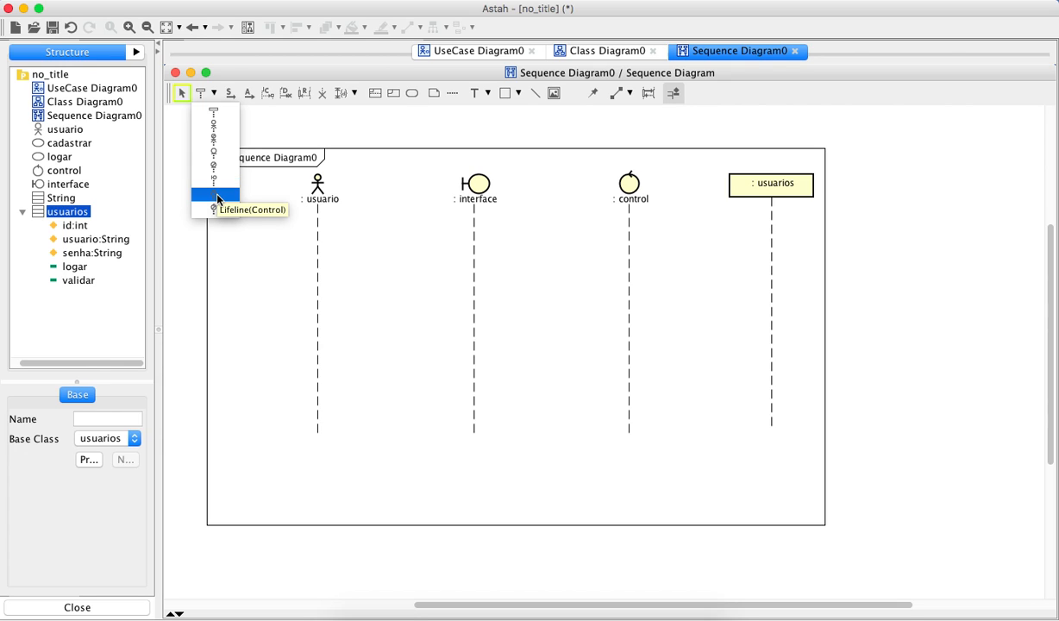
left_click(263, 287)
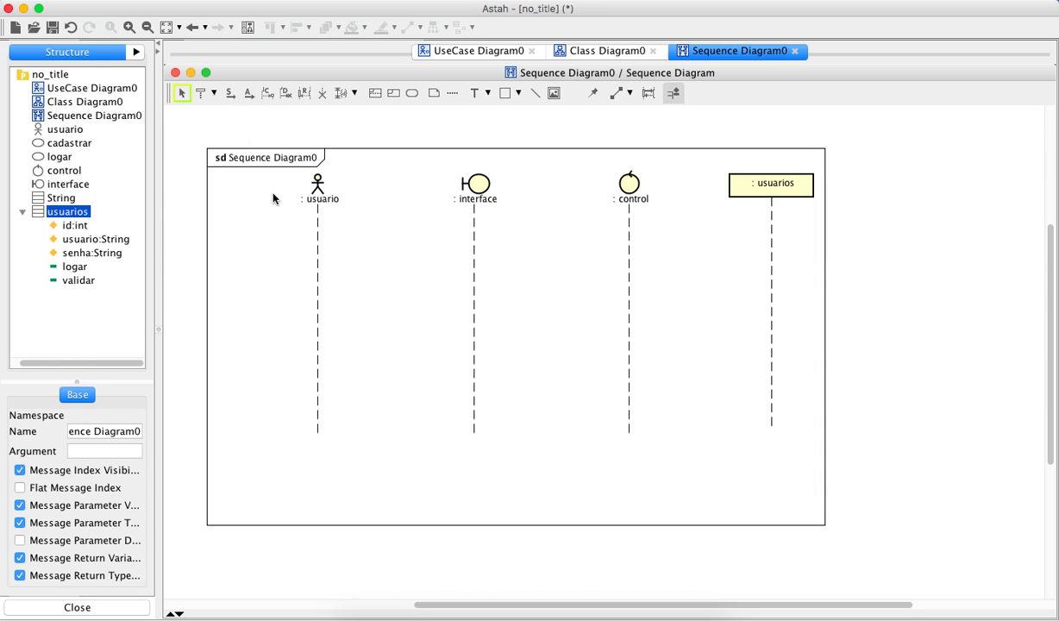
Add a synchronous message named inserir_dados from the usuario lifeline to the interface lifeline
left_click(230, 93)
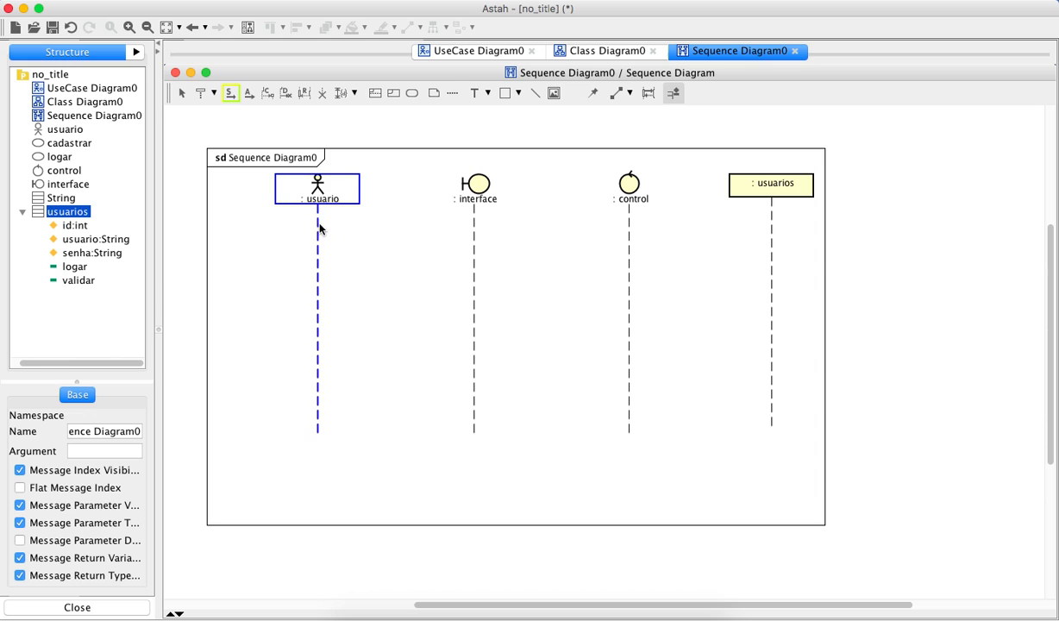
left_click_drag(318, 226, 462, 227)
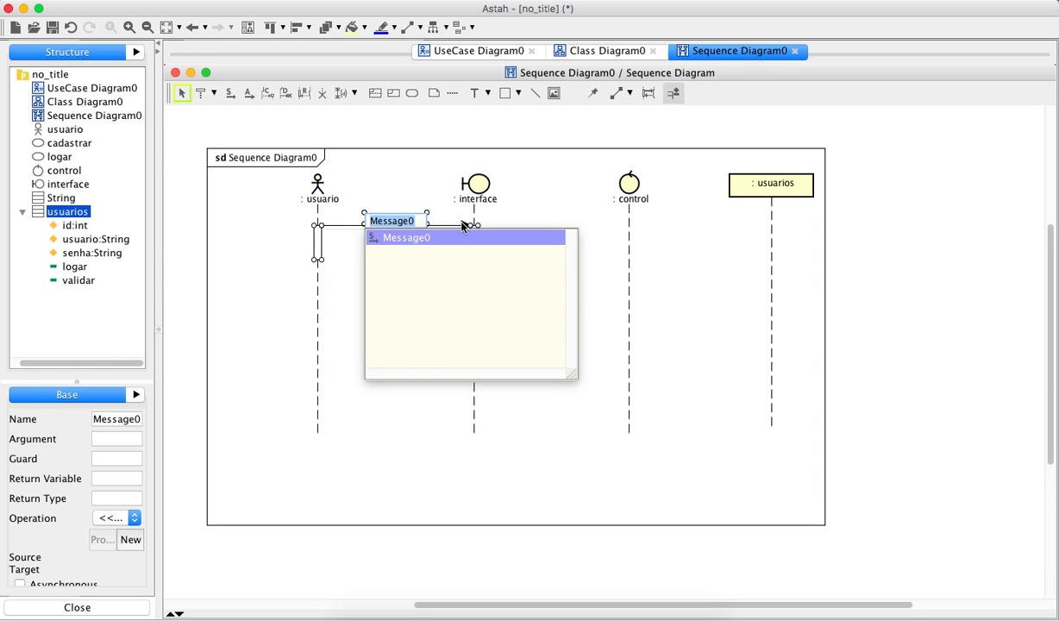
type("inserir")
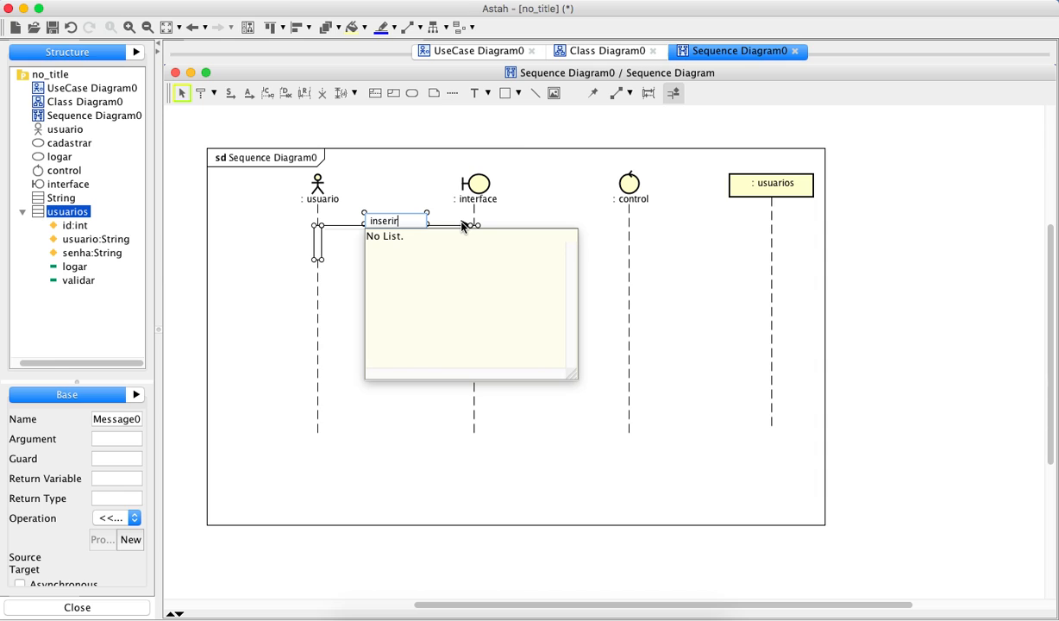
type("_dados")
key("Return")
left_click(539, 377)
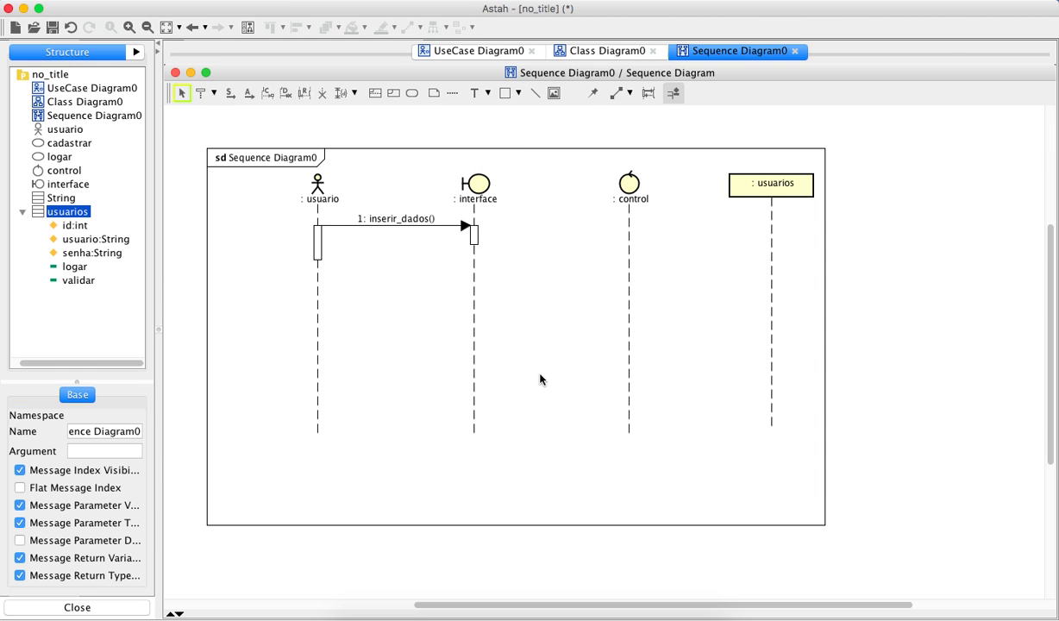
Add a synchronous message named logar(usuario,senha) from the interface activation to the control lifeline
mouse_move(481, 246)
left_click(230, 92)
left_click_drag(474, 237, 629, 237)
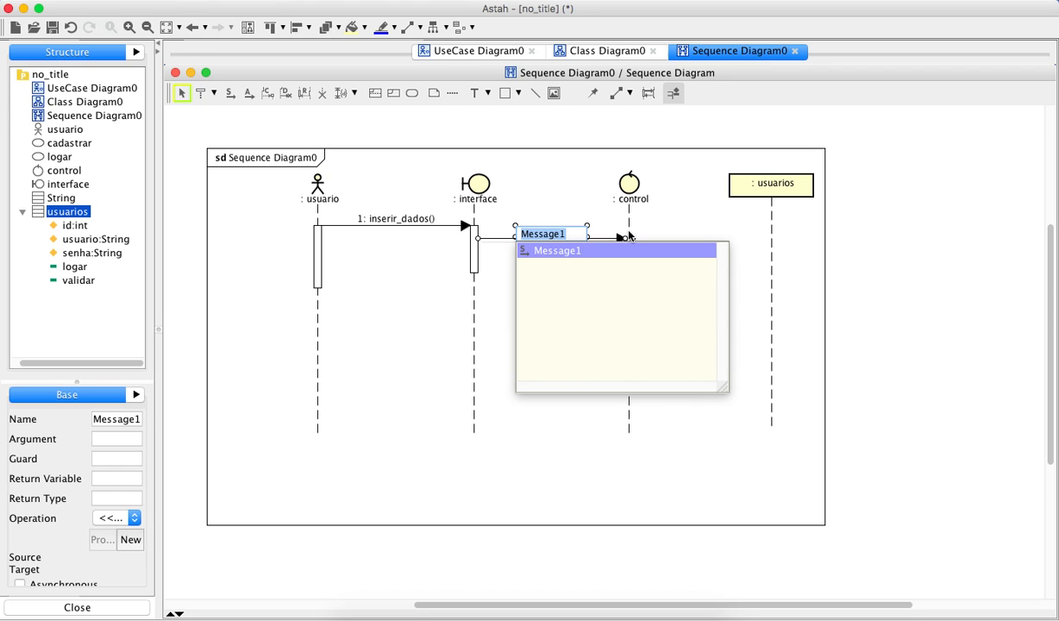
type("login")
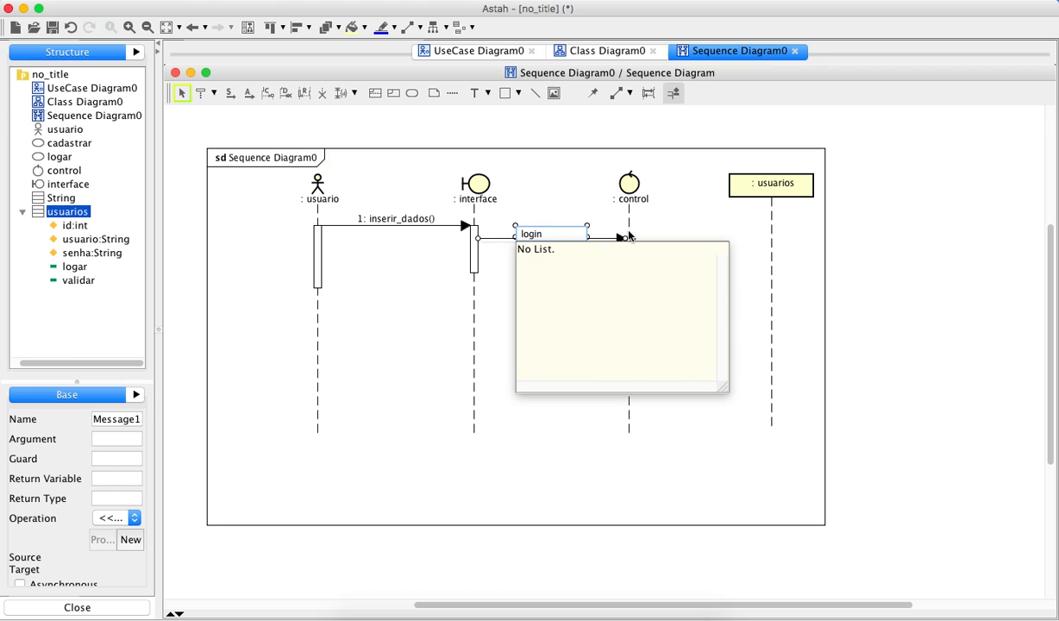
key("BackSpace")
key("BackSpace")
key("BackSpace")
type("gar(usuario,senha)")
left_click(592, 267)
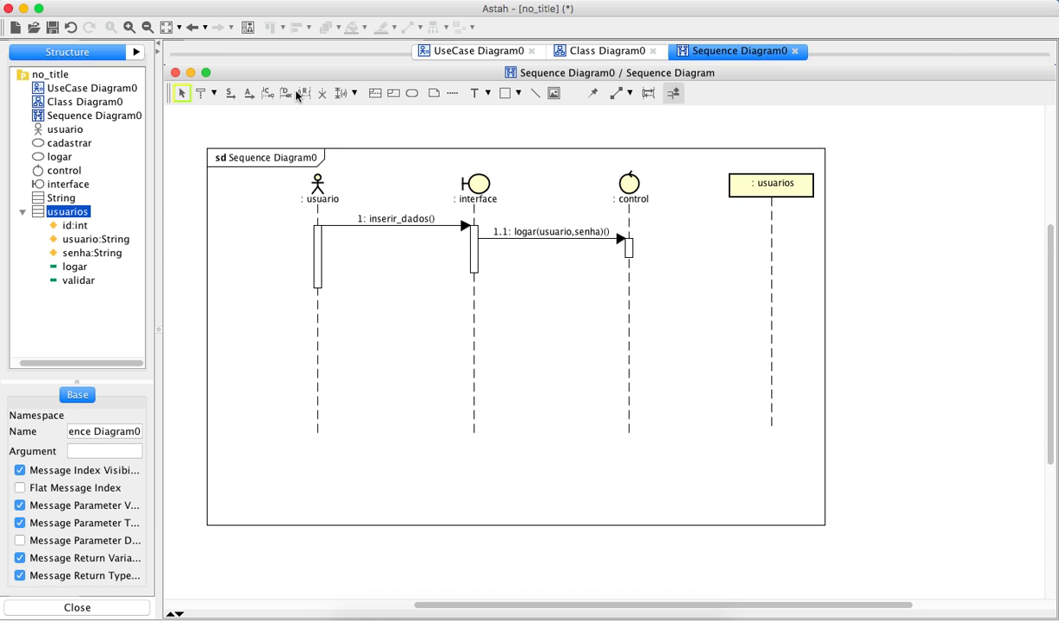
Add a synchronous message from control to the usuarios lifeline that calls its existing validar operation
left_click(230, 92)
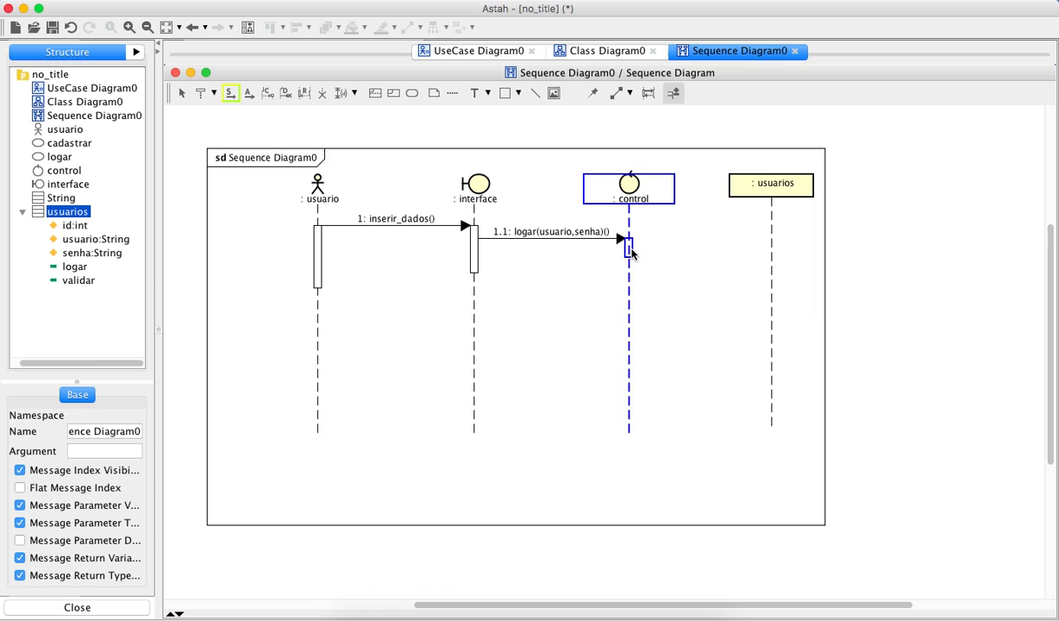
left_click_drag(629, 246, 768, 252)
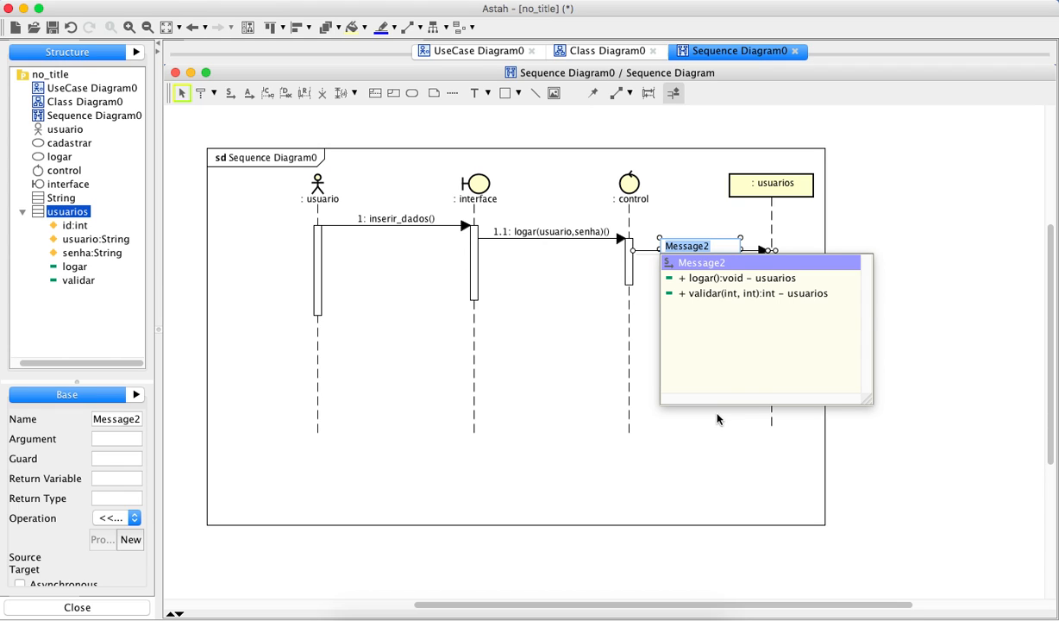
key("Down")
key("Down")
key("Return")
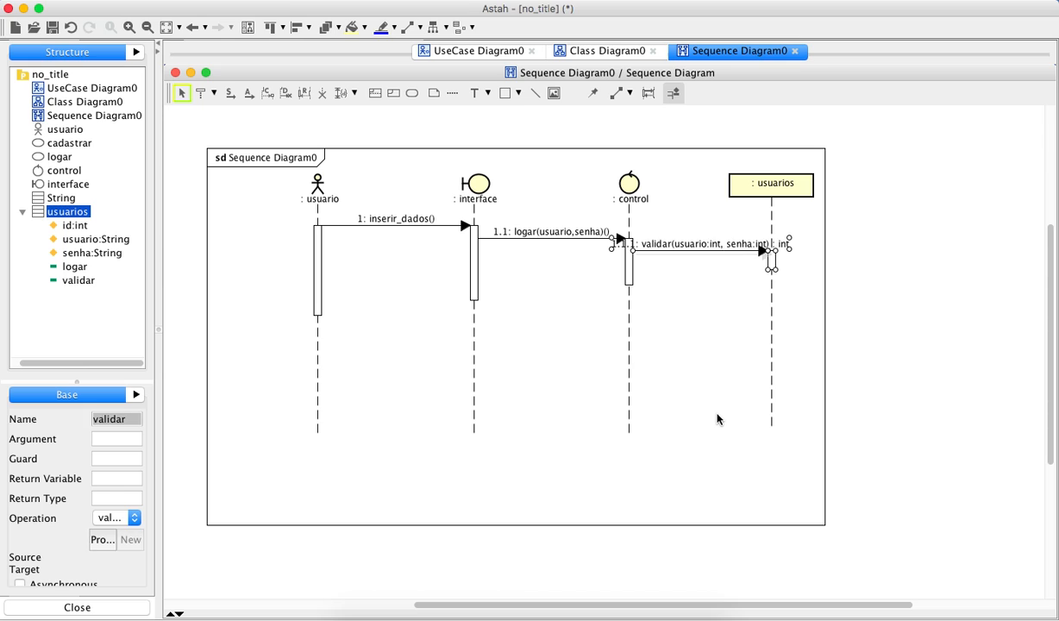
left_click(668, 498)
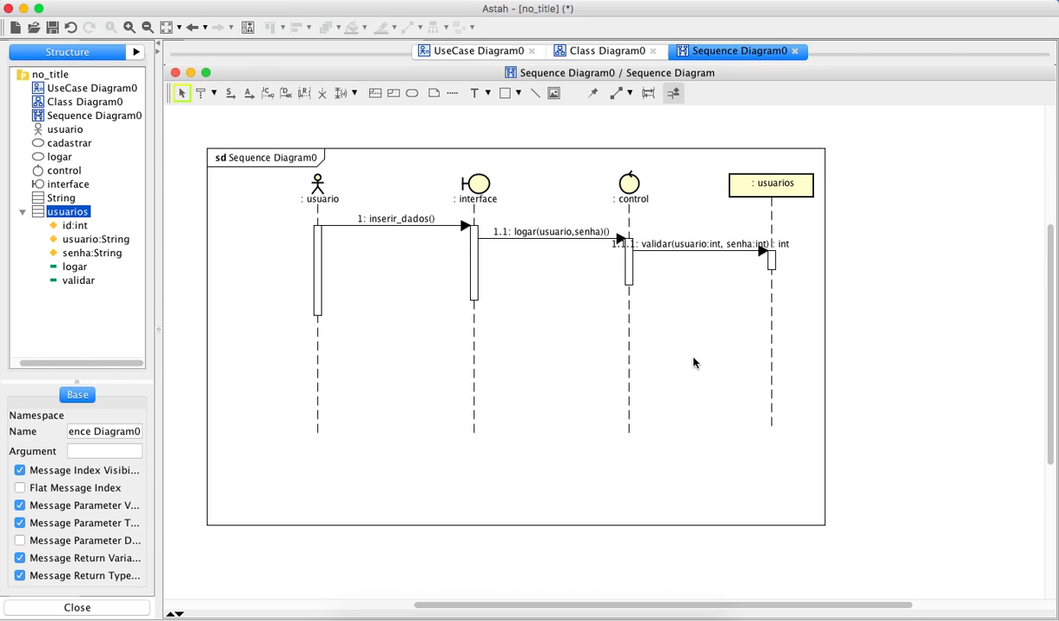
double_click(559, 234)
key("Return")
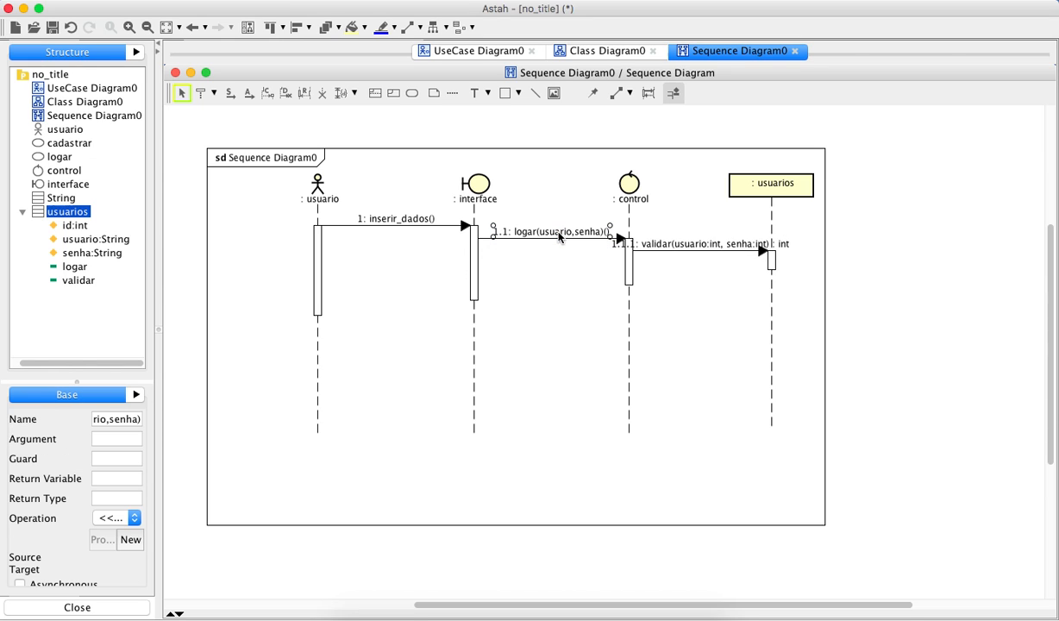
left_click(567, 314)
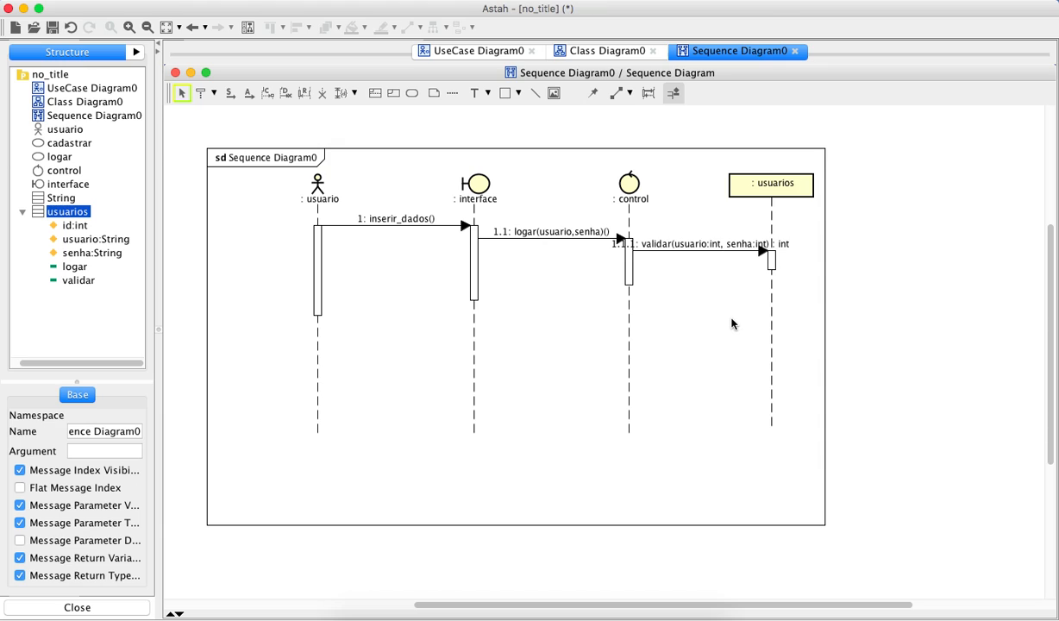
Add a reply message from usuarios back to control for the validar call and name it ok
left_click(305, 97)
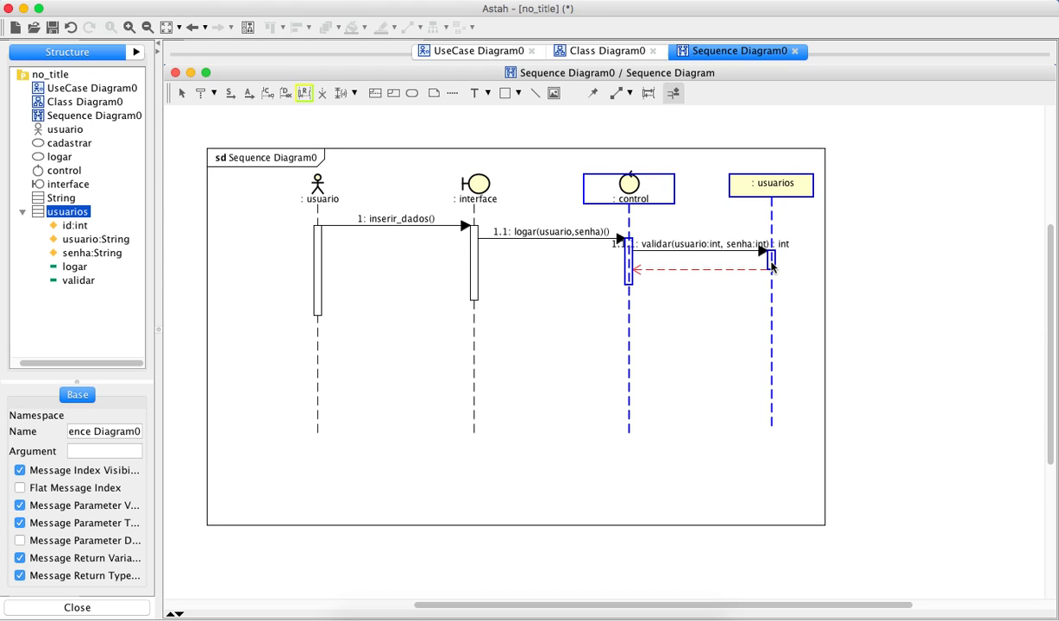
left_click(772, 267)
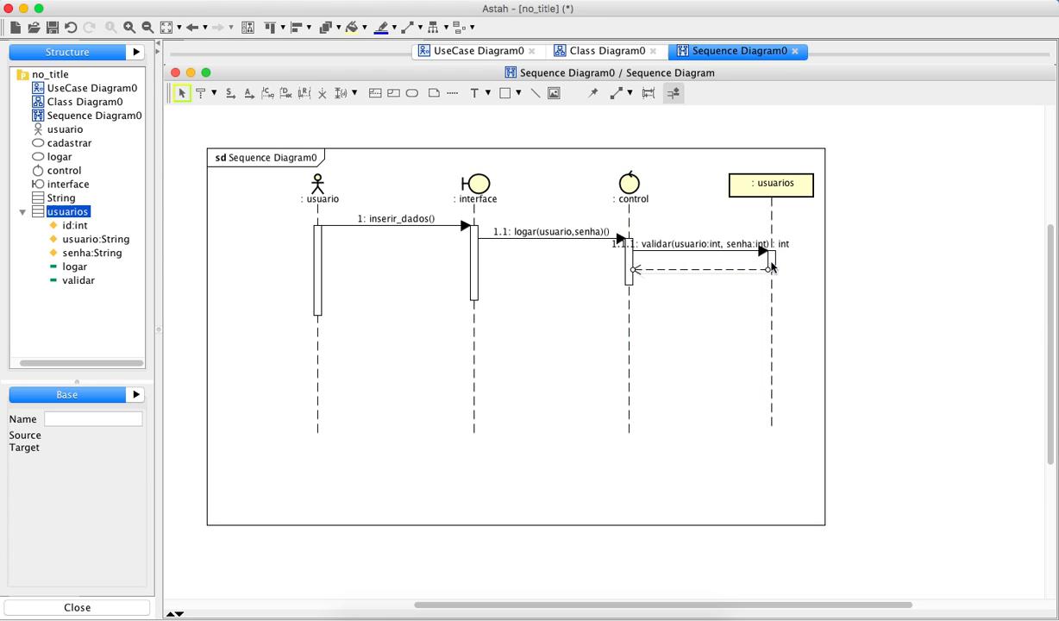
left_click(700, 271)
left_click(85, 420)
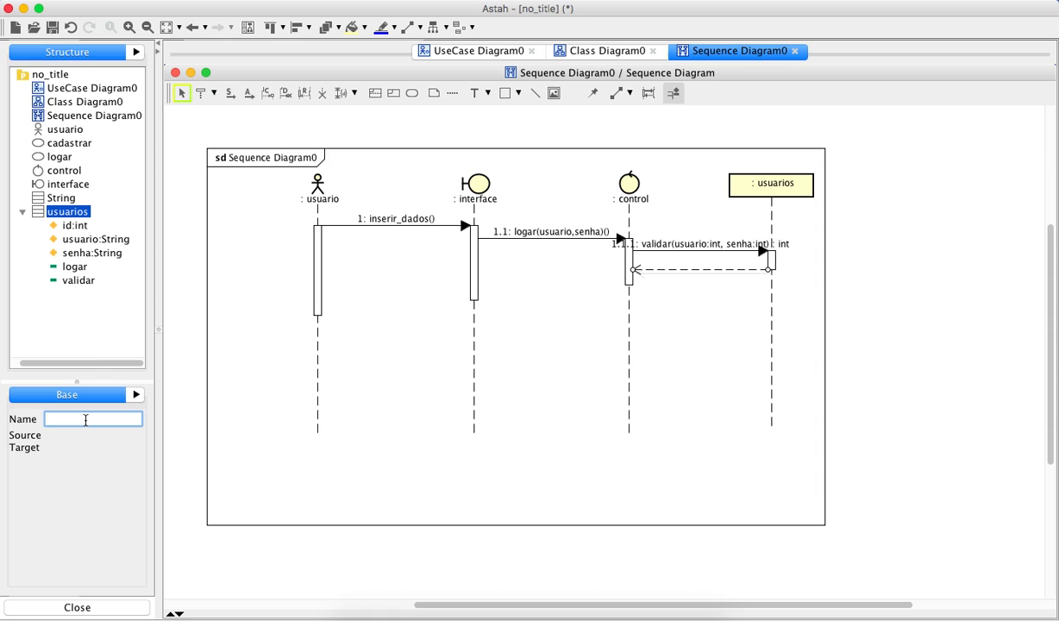
type("ok")
left_click(698, 426)
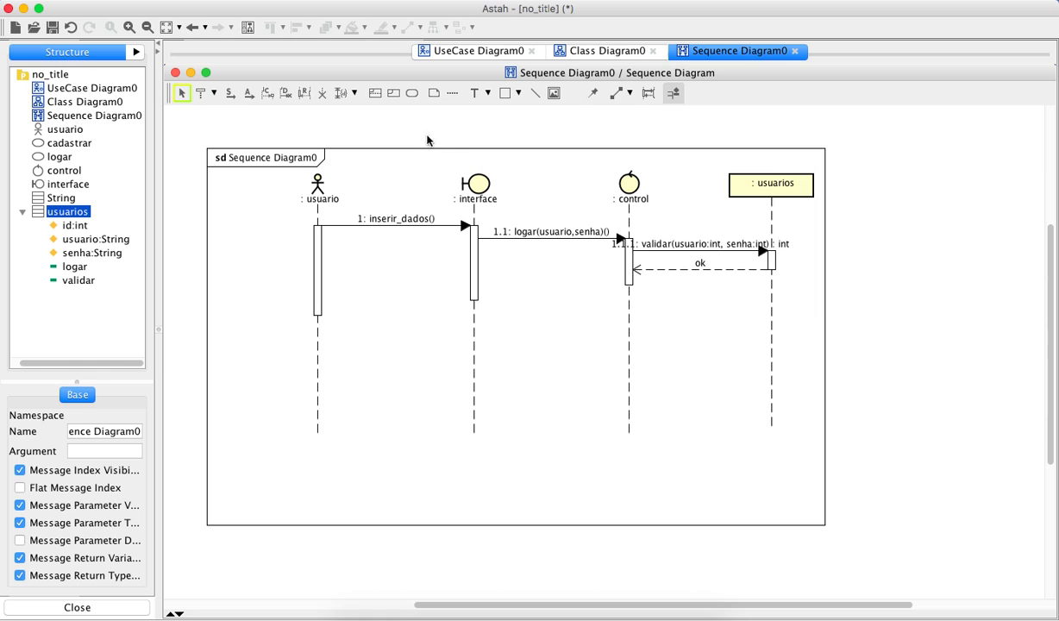
Add a synchronous message named exibir_mensagem from control back to the interface lifeline, below the ok reply
left_click(231, 95)
left_click_drag(631, 276, 477, 276)
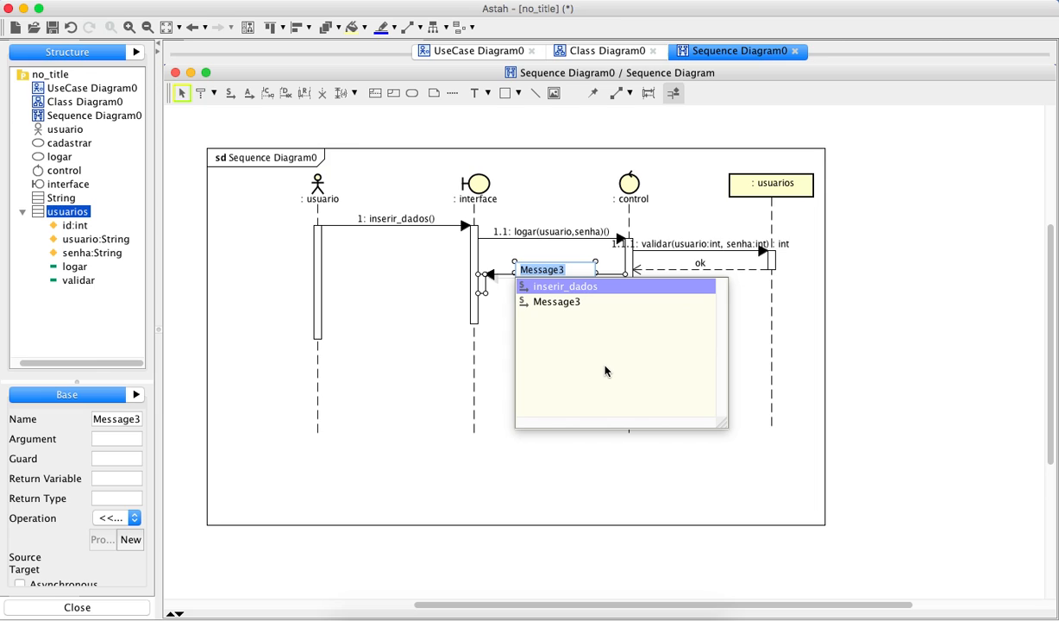
type("exibir")
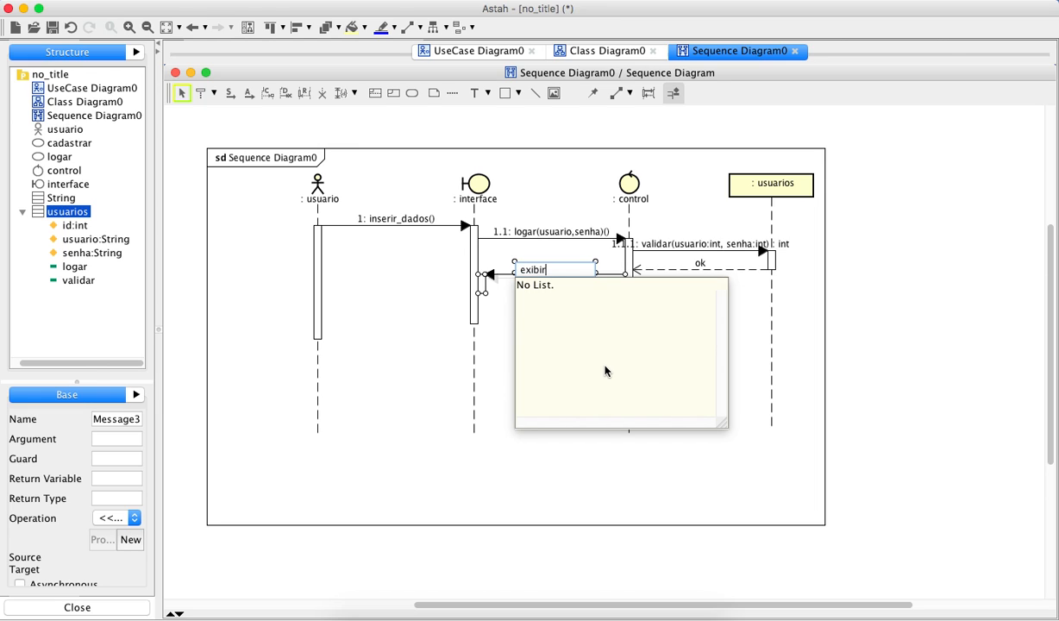
key("BackSpace")
type("_mensagem")
key("Return")
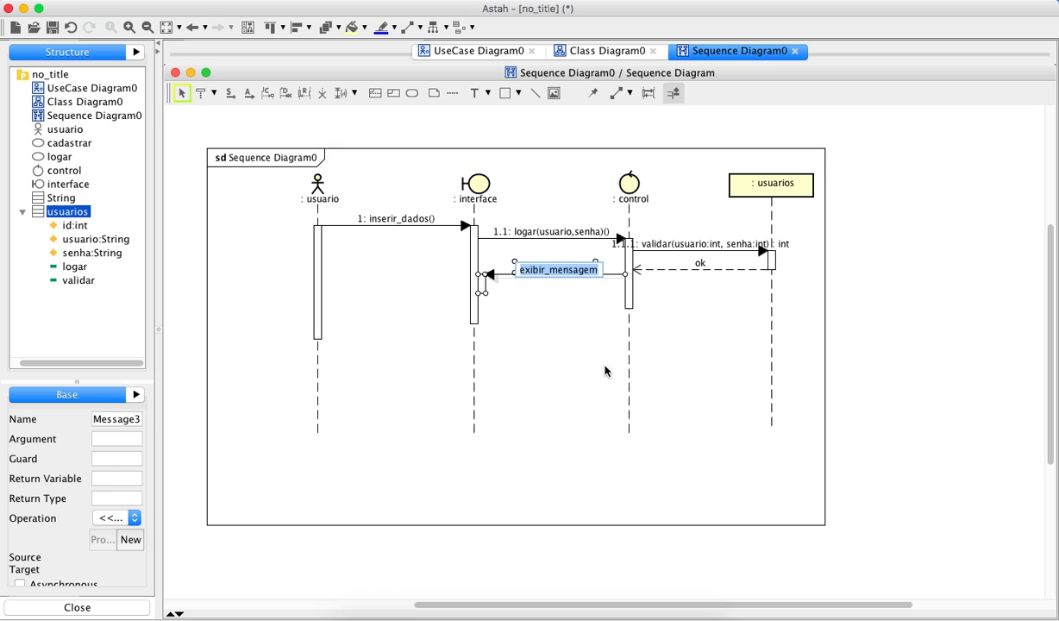
left_click(553, 417)
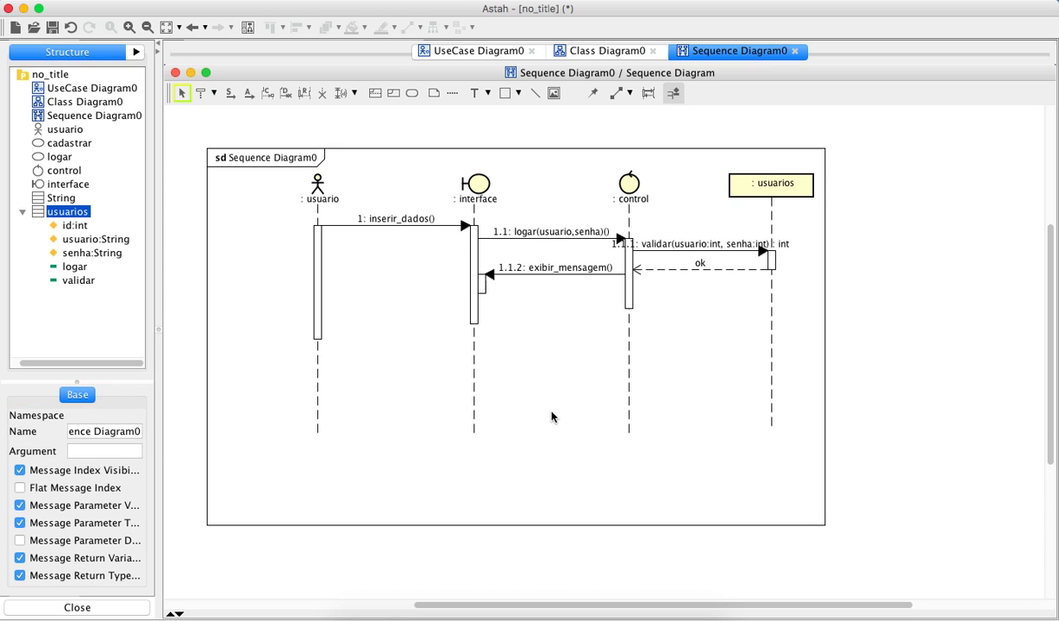